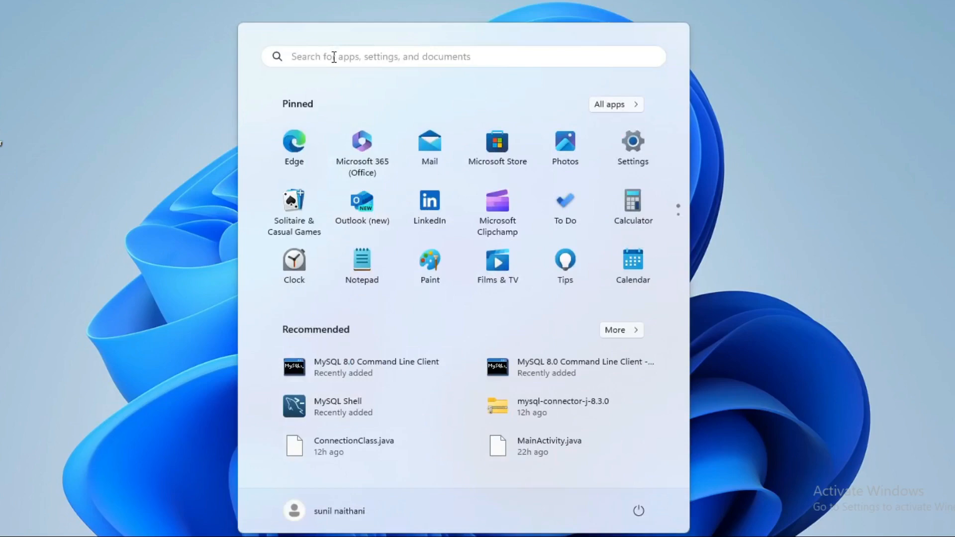
Launch MySQL Workbench 8.0 CE from the recent apps in the Start menu search.
click(334, 56)
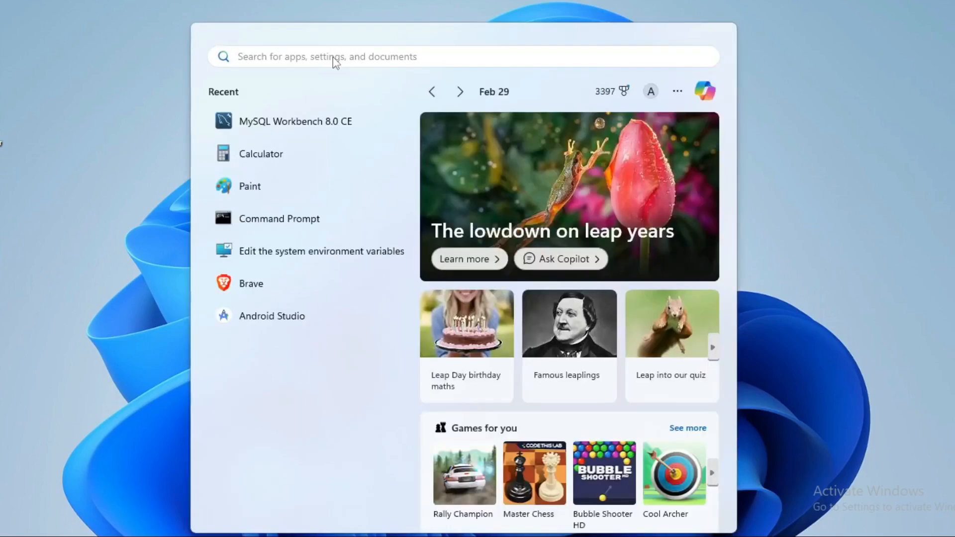
click(308, 121)
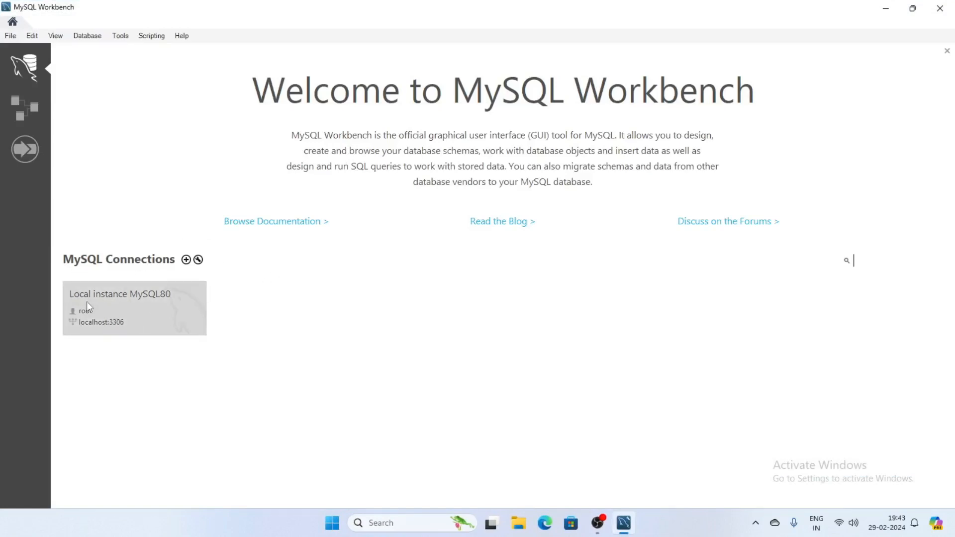
Connect to the Local instance MySQL80 server using the root password.
click(144, 313)
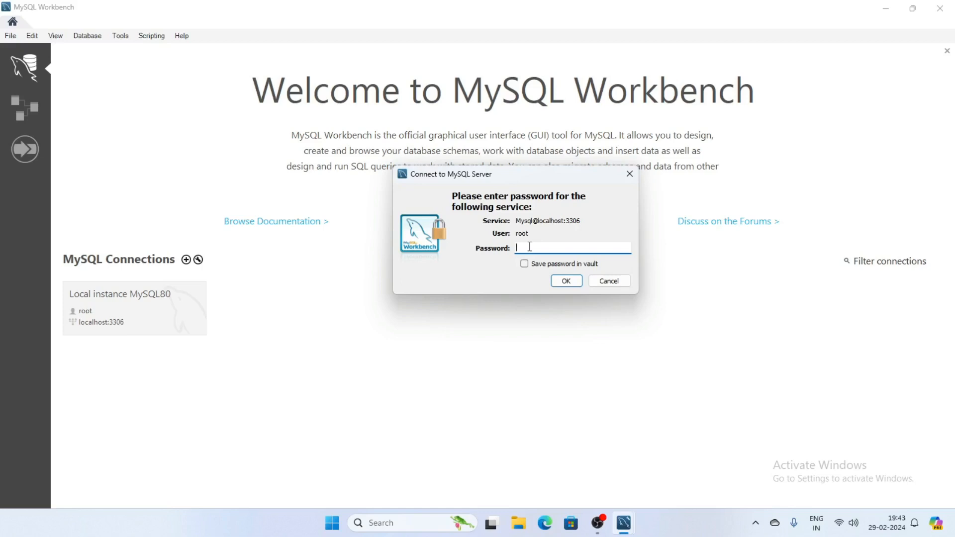
text(******)
click(568, 281)
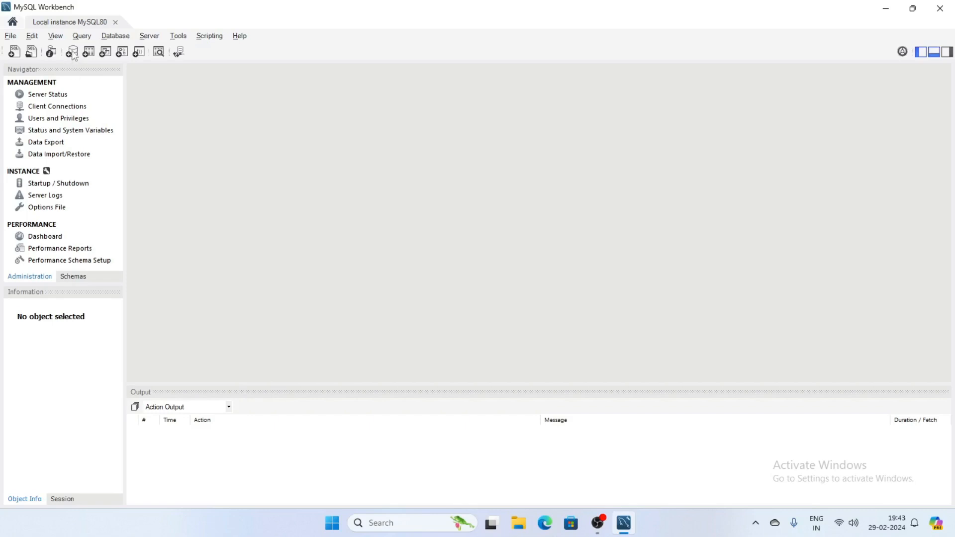
Create a schema named sampledb in place of new_schema and apply its CREATE SCHEMA script.
click(72, 53)
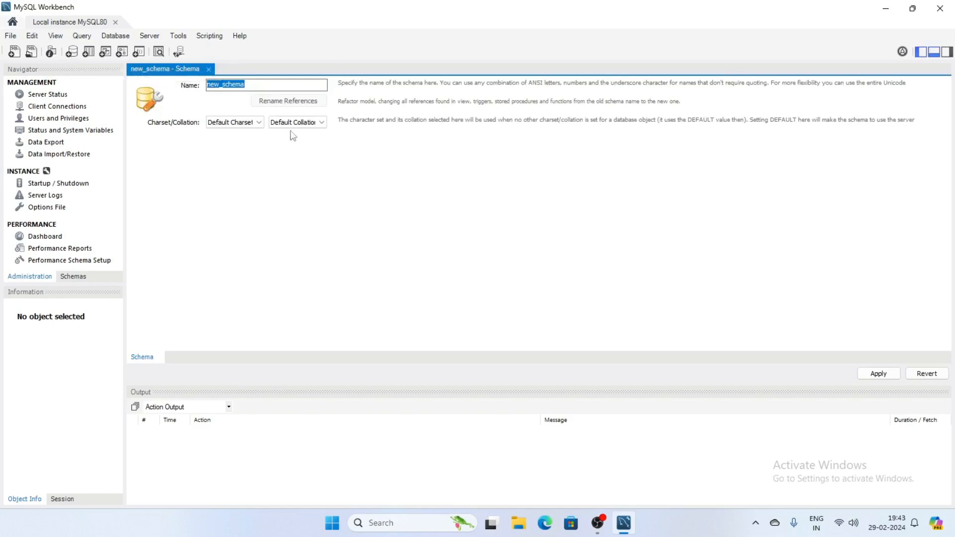
click(258, 84)
key(ctrl+a)
text(sa)
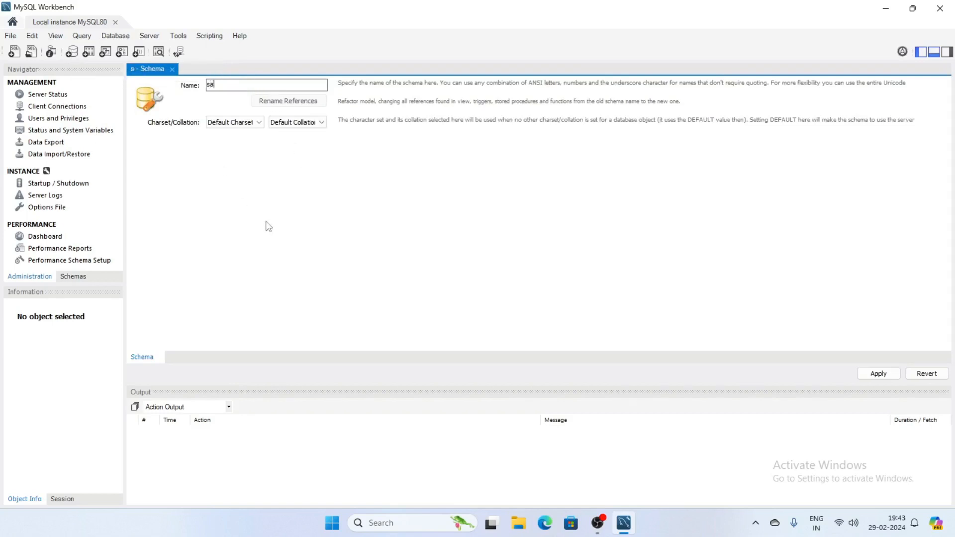
text(mpledb)
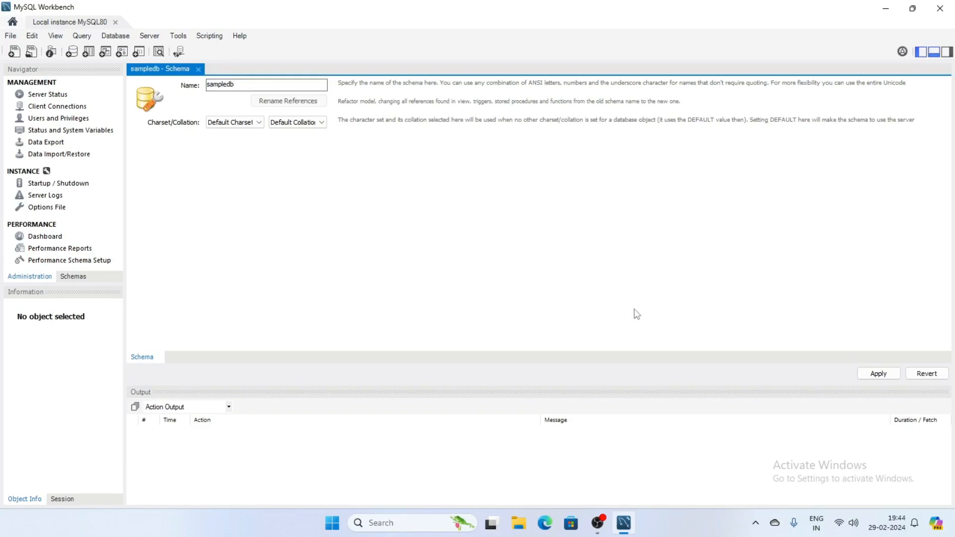
click(879, 373)
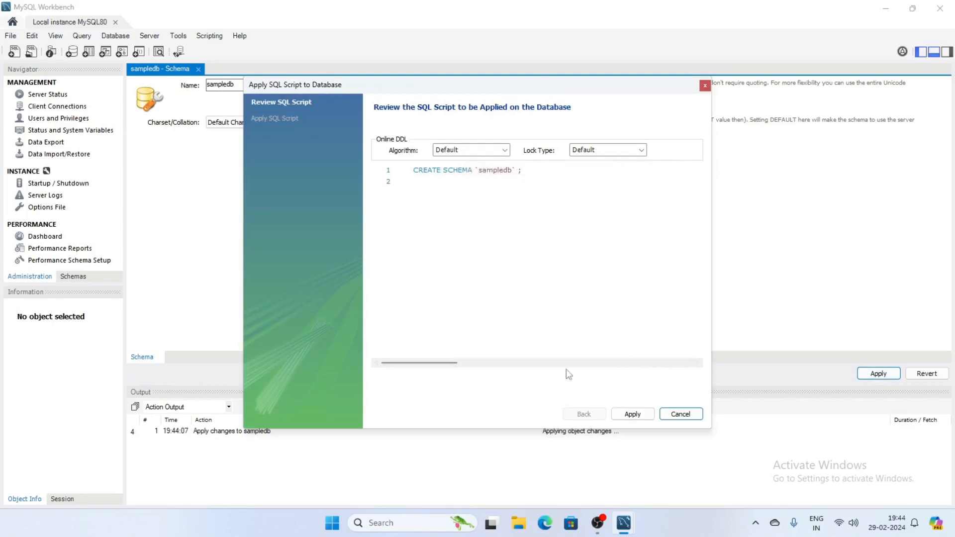
click(633, 414)
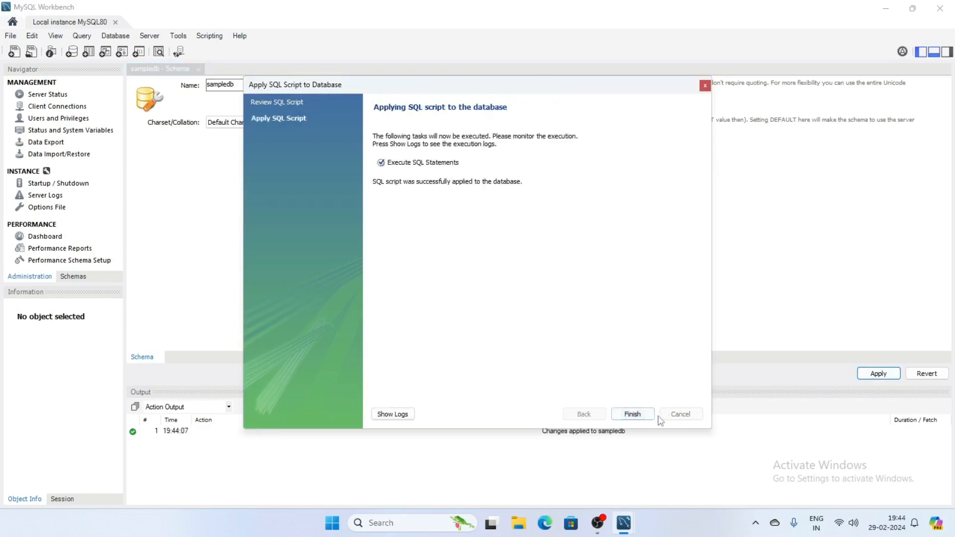
click(629, 417)
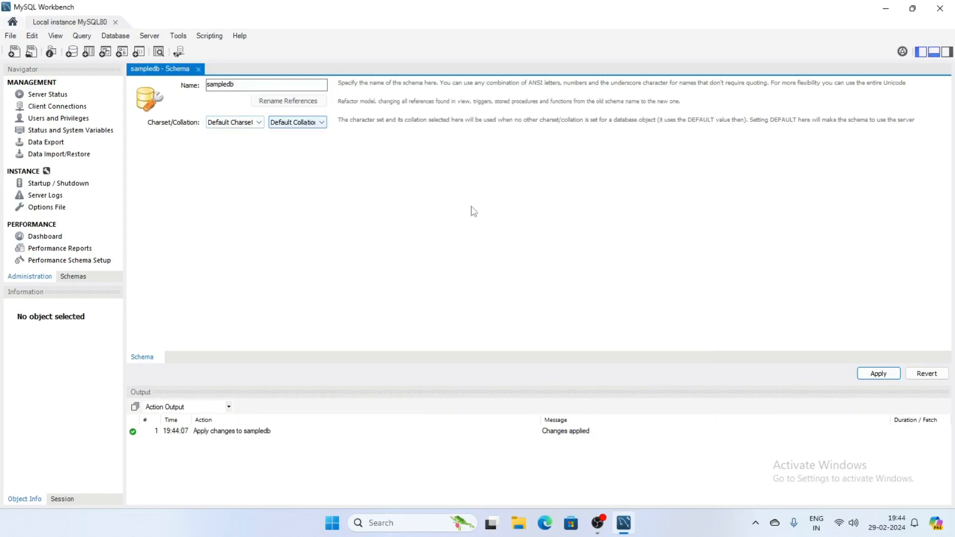
Close the sampledb schema editor and expand sampledb in the Schemas navigator to its Tables group.
click(877, 375)
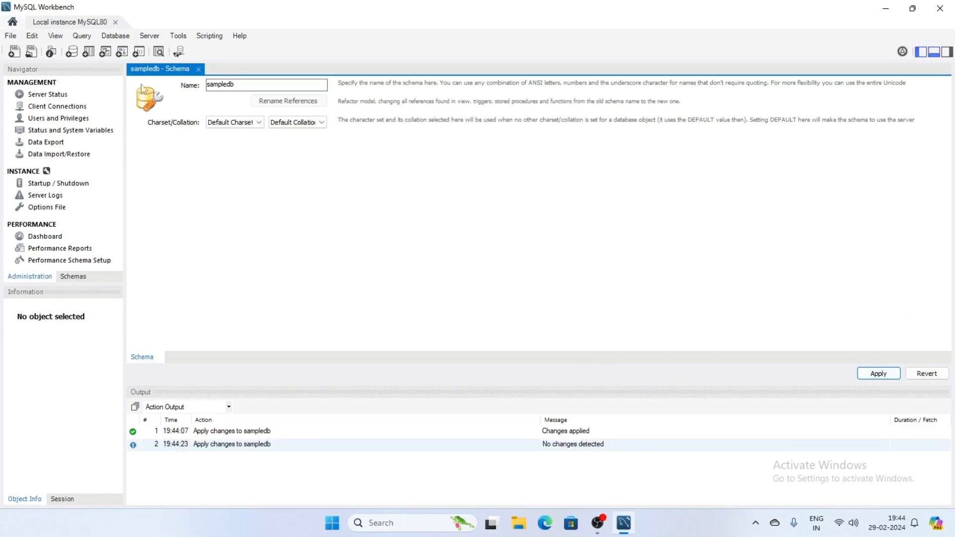
click(199, 69)
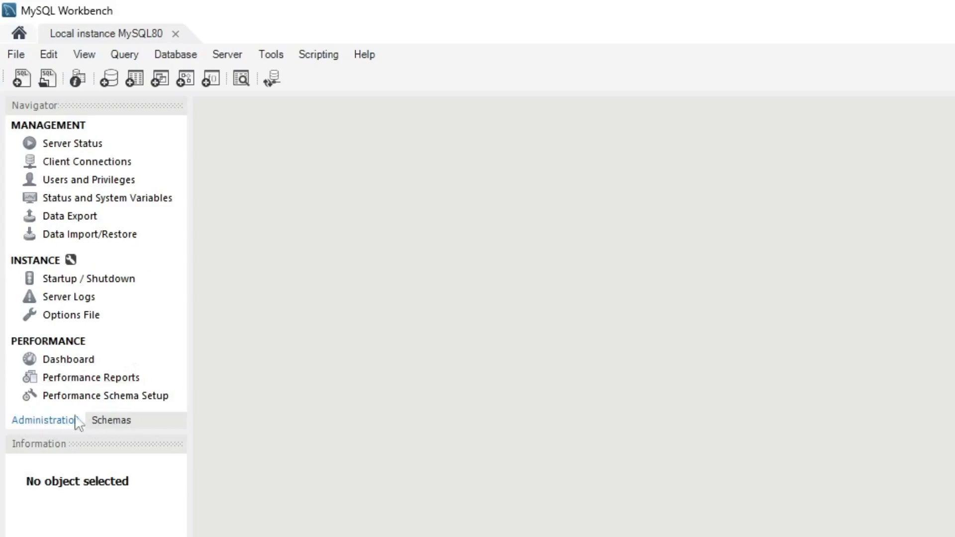
click(120, 422)
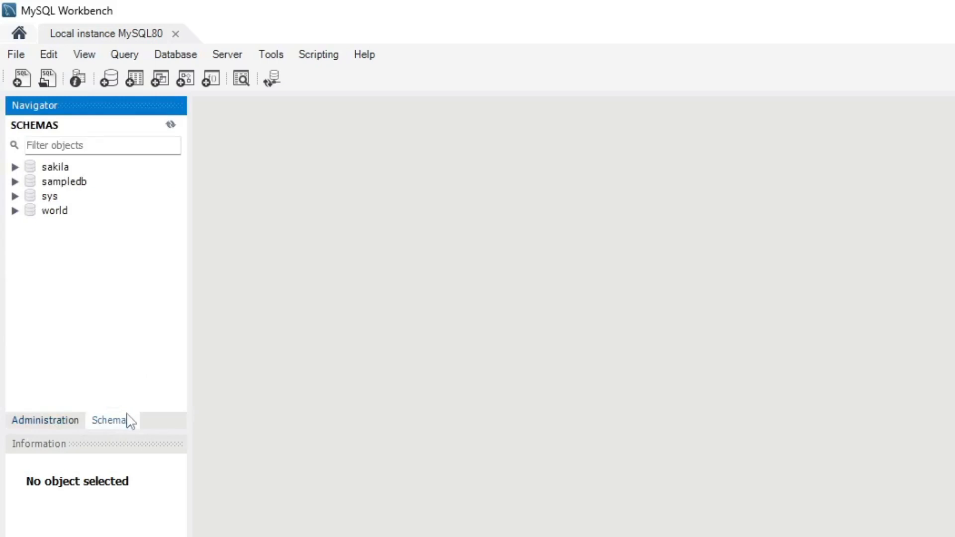
click(60, 184)
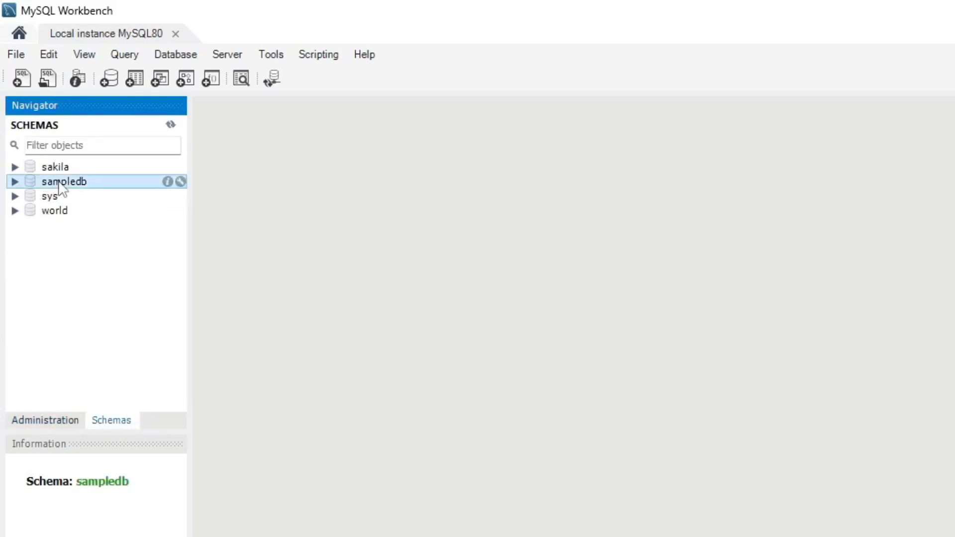
click(15, 183)
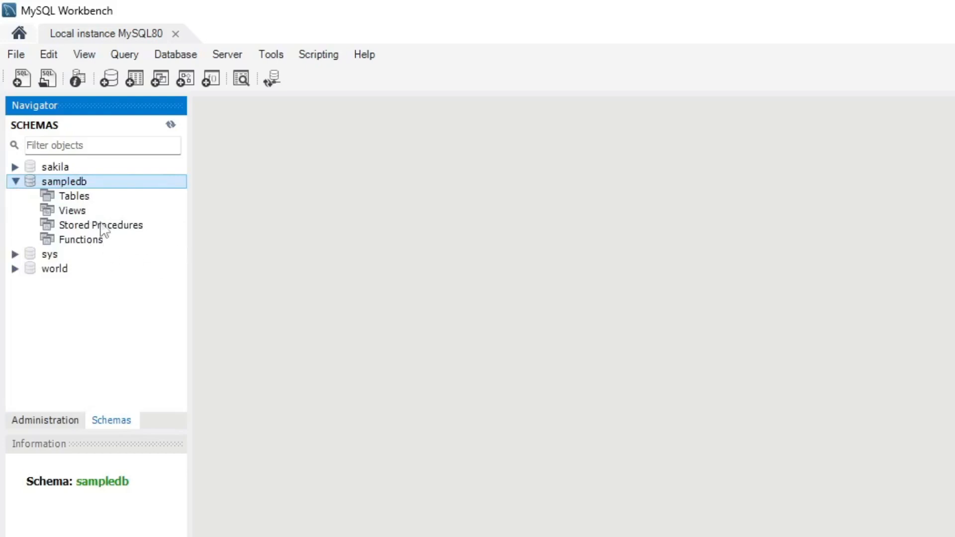
click(80, 198)
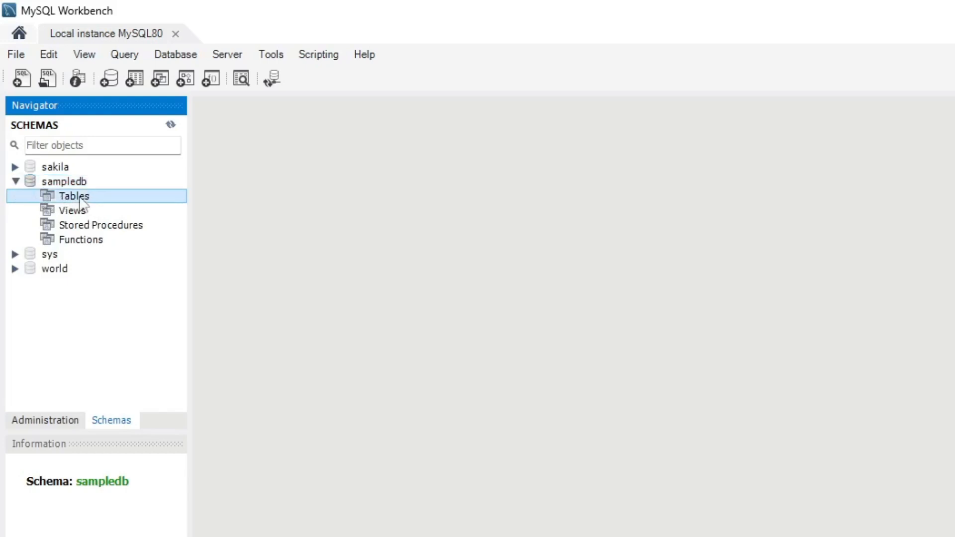
Create a new table under sampledb's Tables and name it student instead of new_table.
right_click(80, 198)
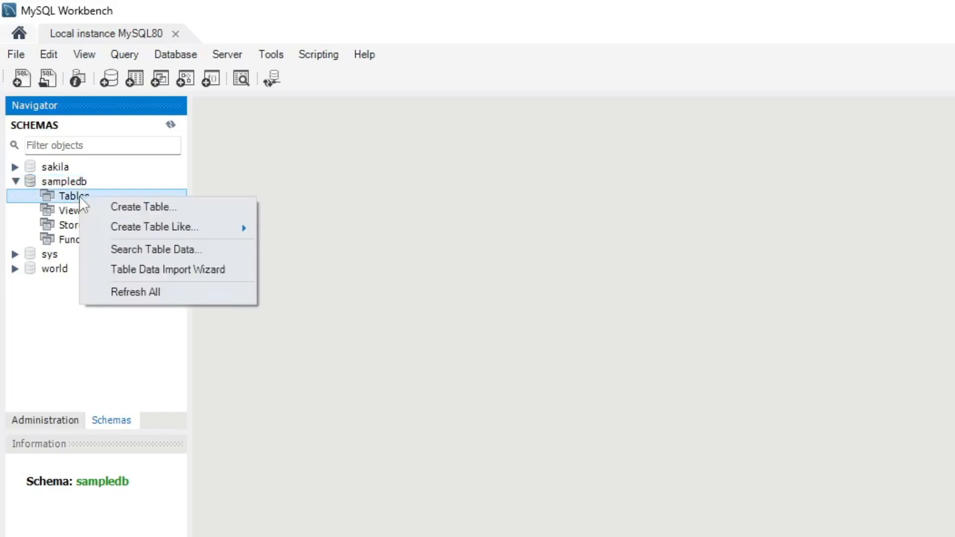
click(159, 207)
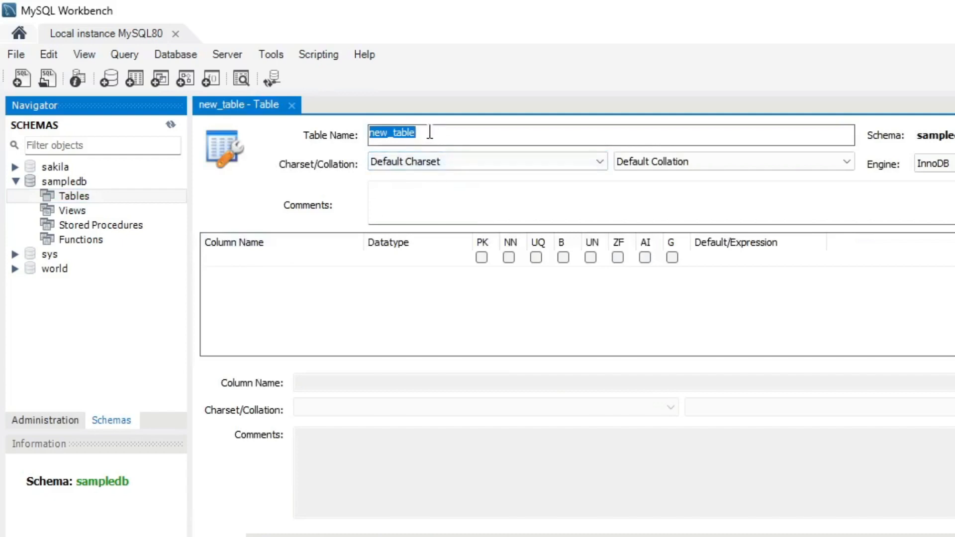
drag(428, 135, 332, 132)
text(studen)
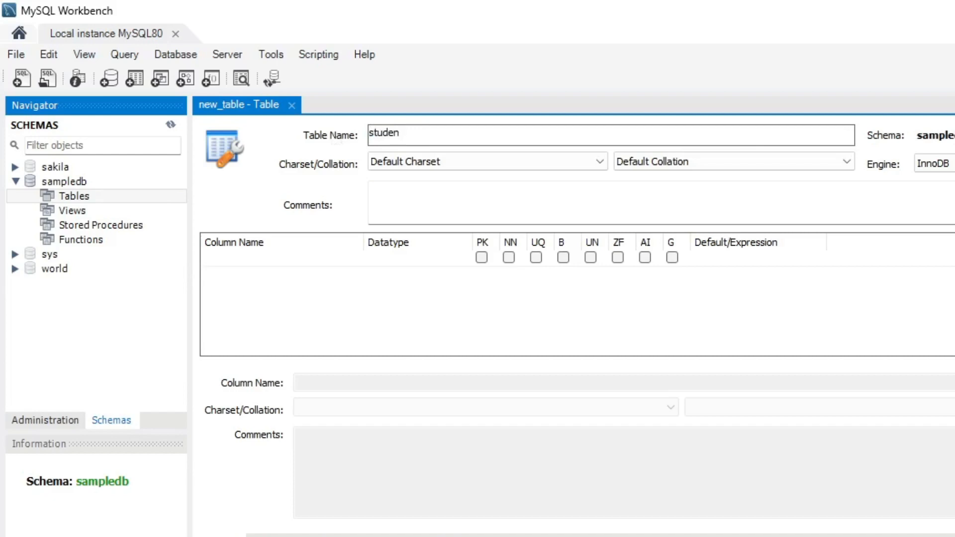
text(t)
click(318, 285)
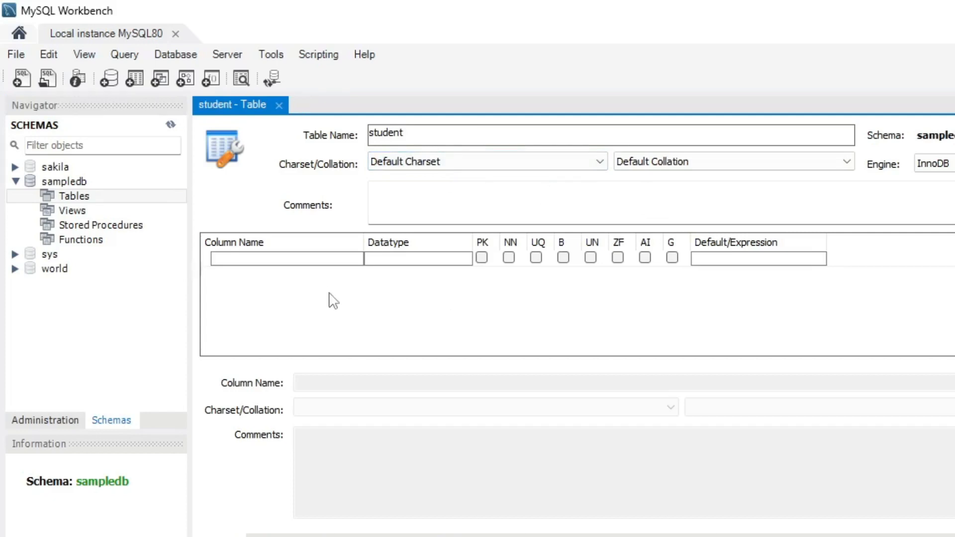
click(312, 260)
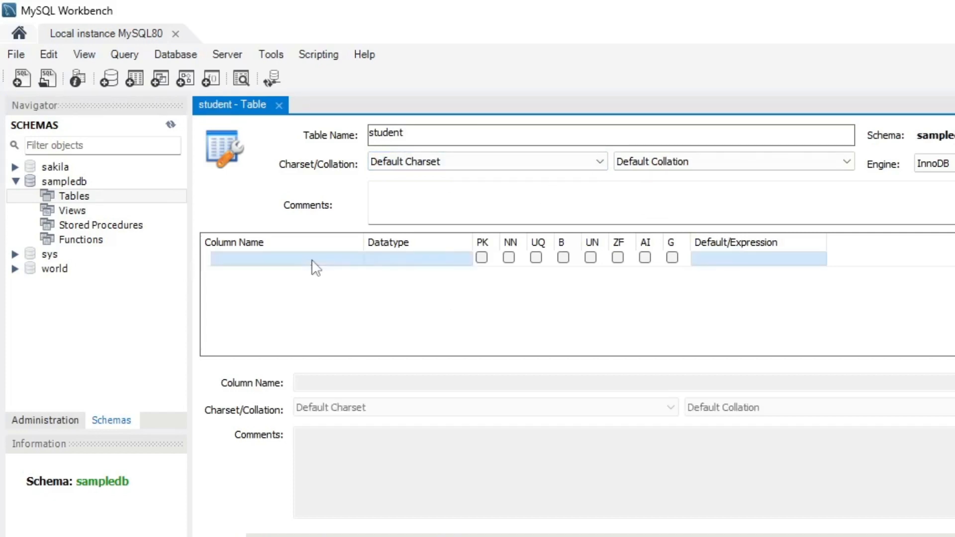
Add an INT student_id column flagged PK, NN, UQ and AI, then start a second column row.
click(314, 260)
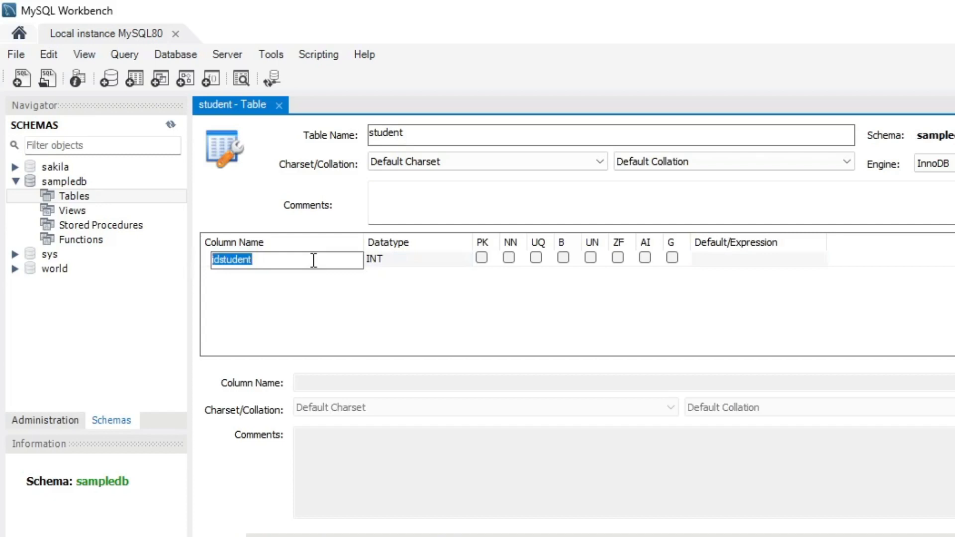
text(stu)
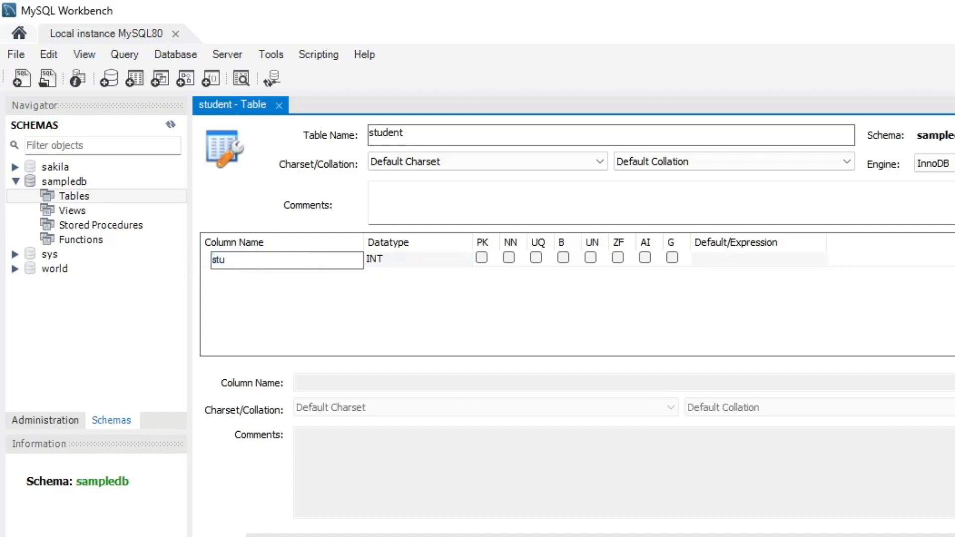
text(dent_id)
click(426, 262)
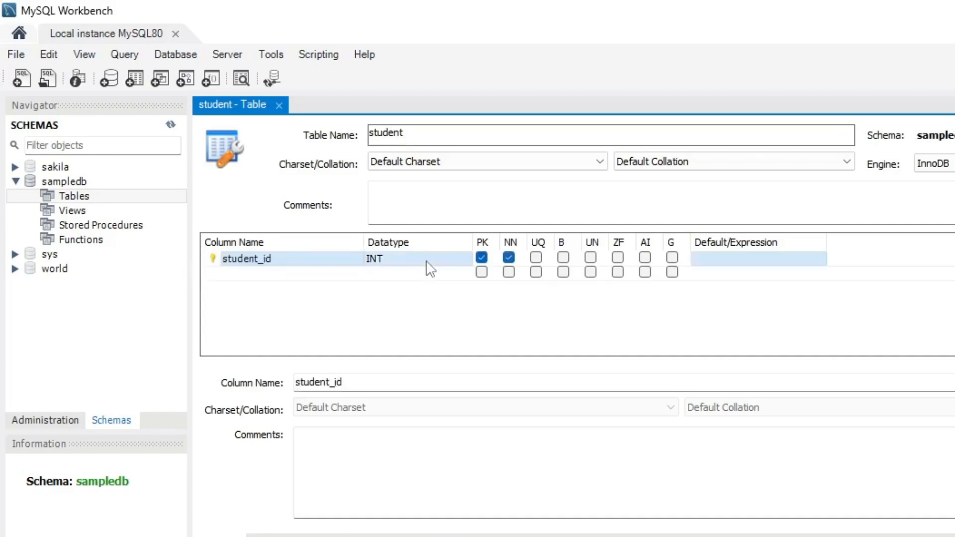
click(427, 261)
click(348, 258)
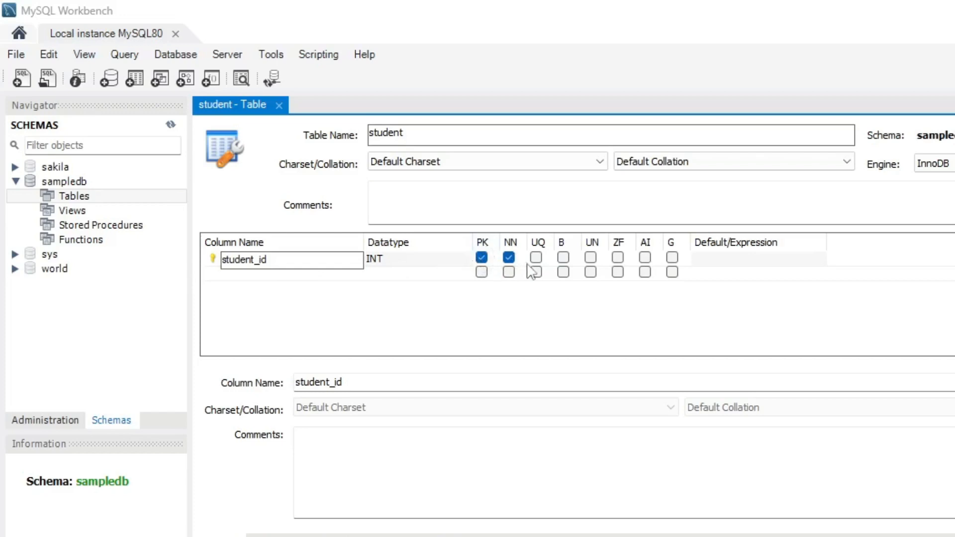
click(536, 258)
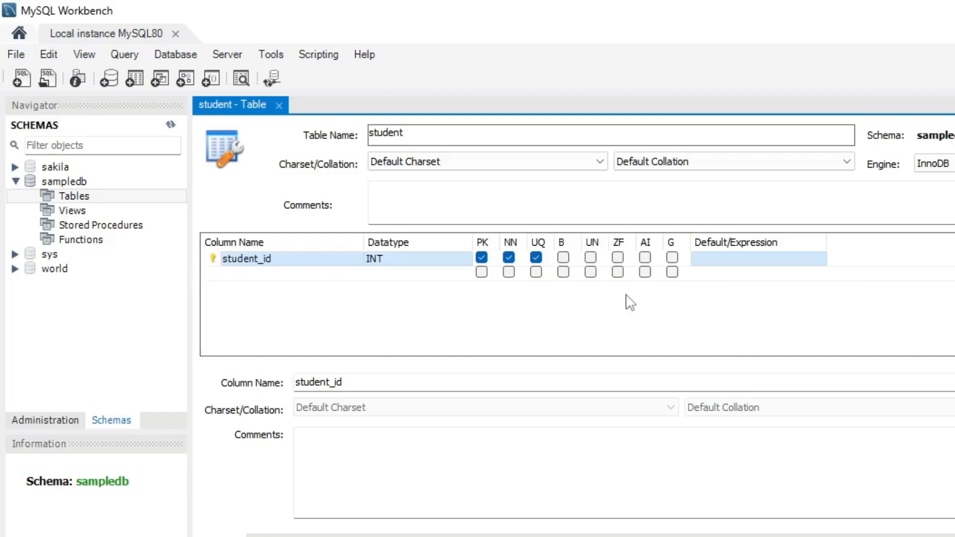
click(644, 258)
double_click(309, 274)
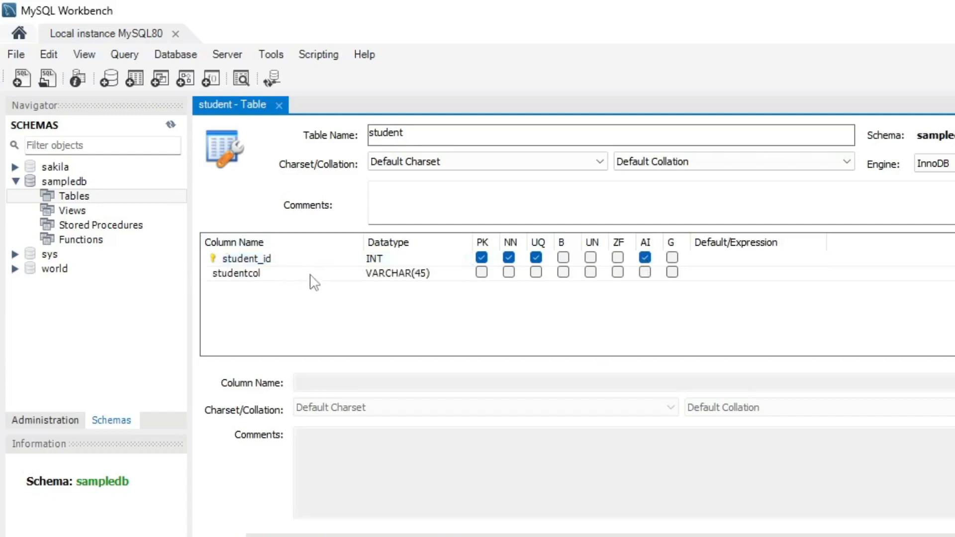
Rename the second column from studentcol to name, keeping its VARCHAR(45) datatype.
click(274, 280)
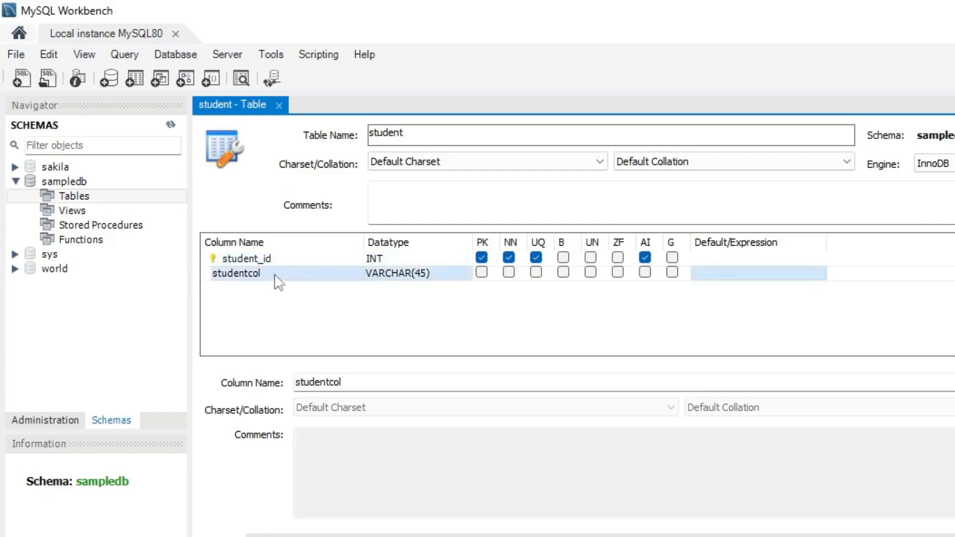
click(276, 275)
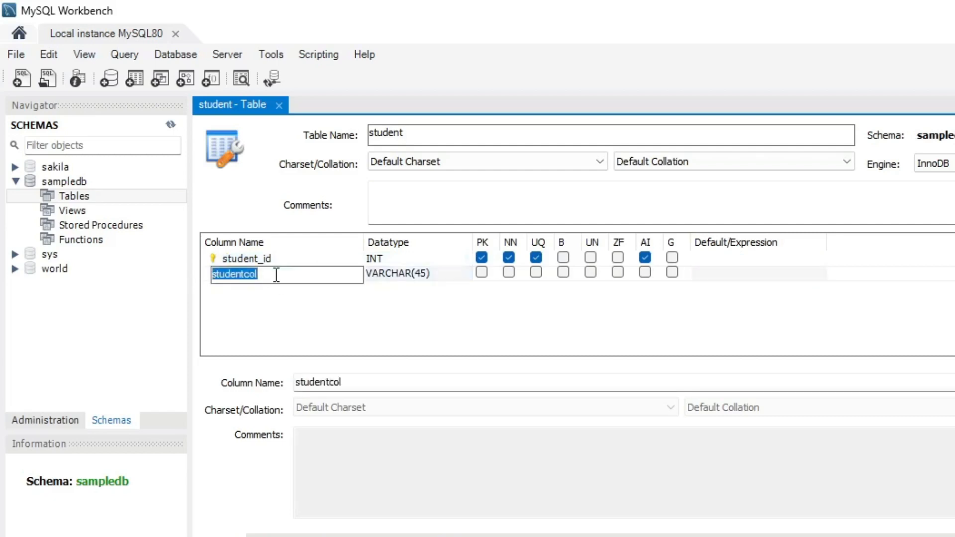
text(name)
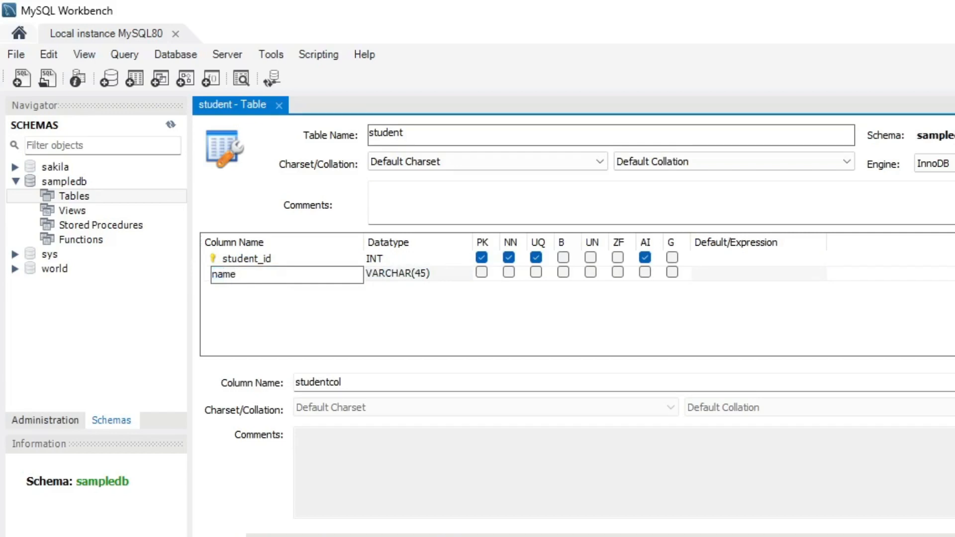
click(454, 275)
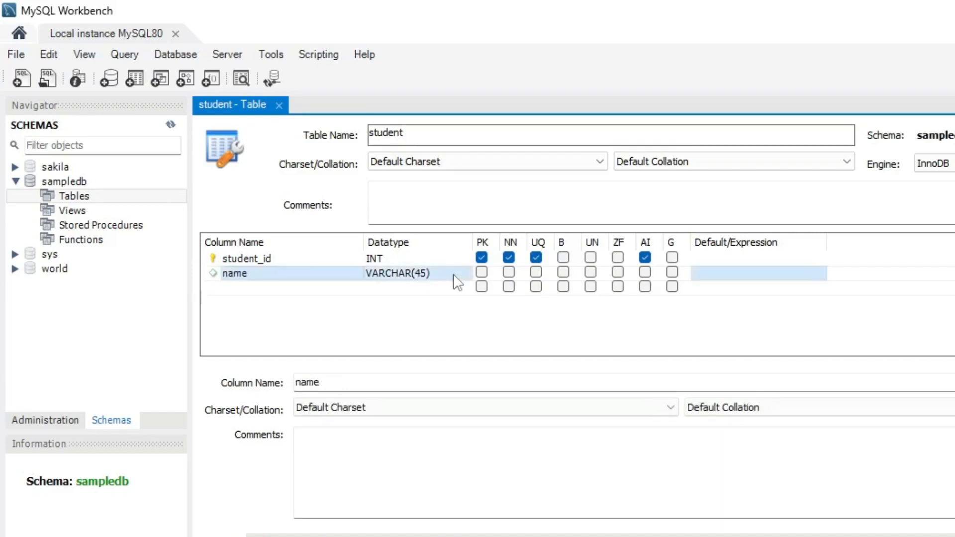
click(426, 278)
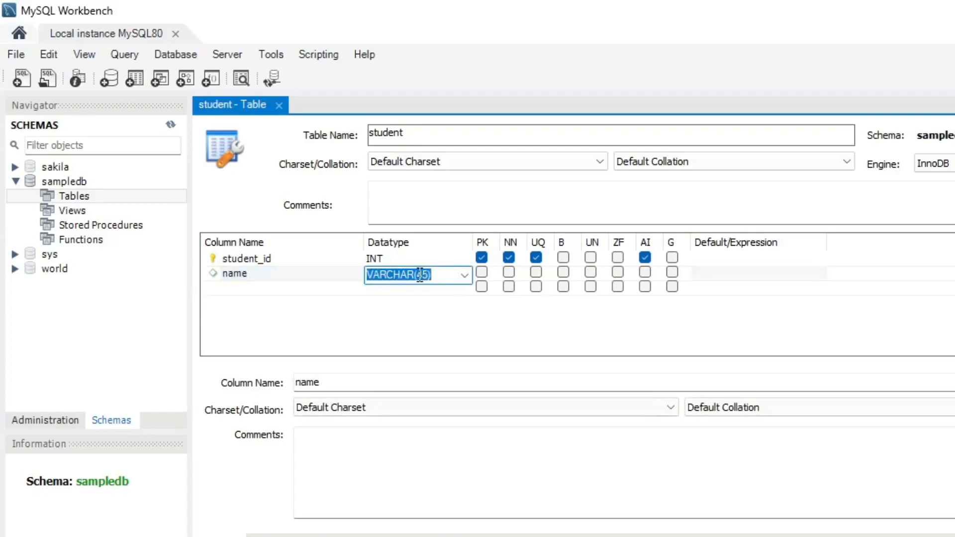
click(421, 274)
double_click(421, 275)
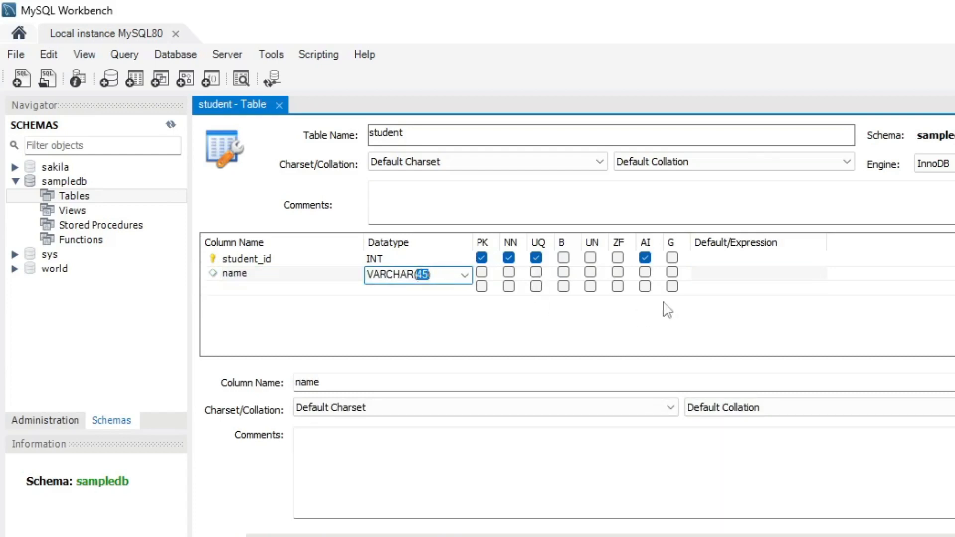
click(722, 278)
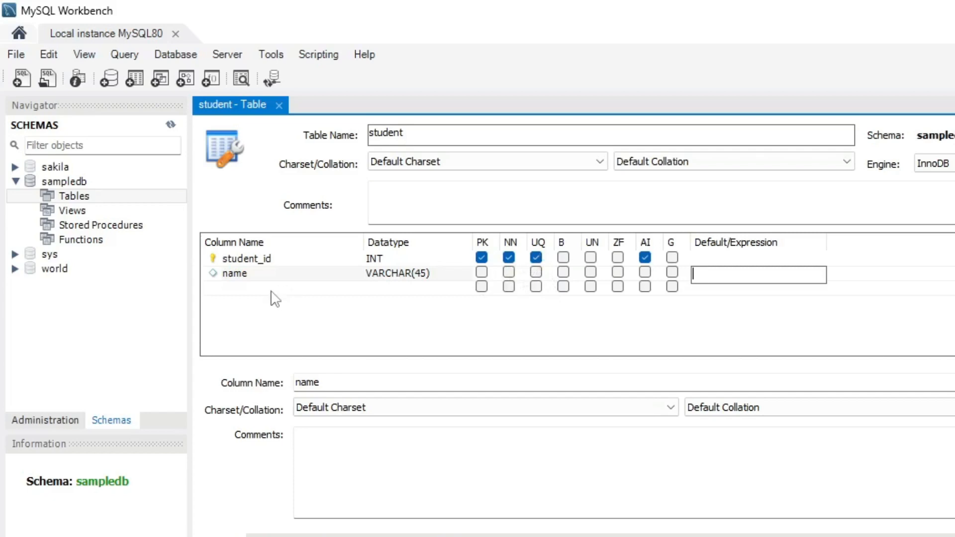
click(276, 287)
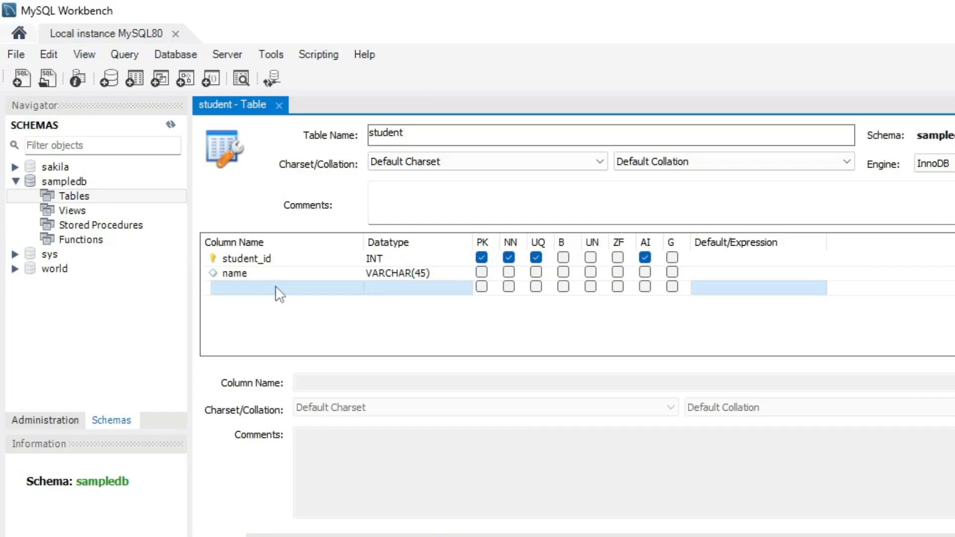
Add an age column with datatype INT.
double_click(278, 288)
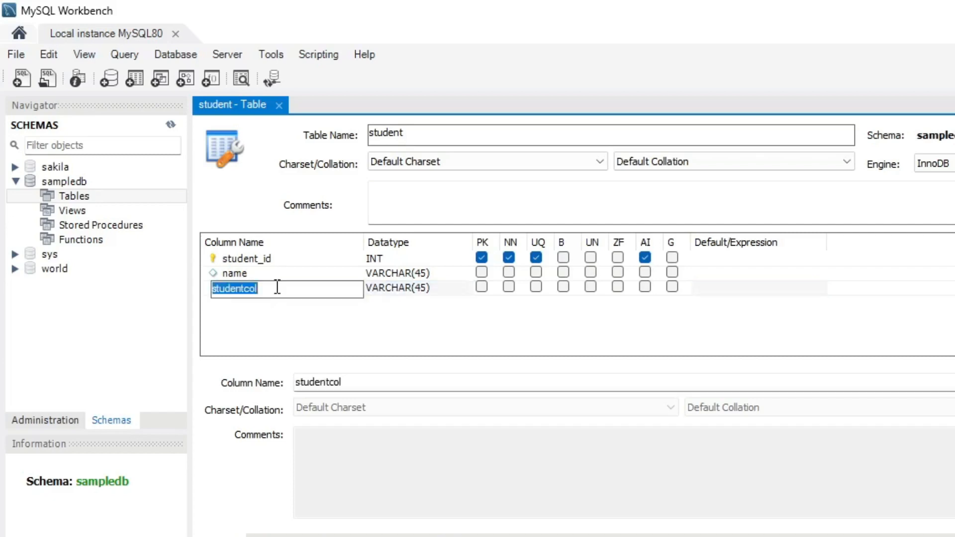
text(age)
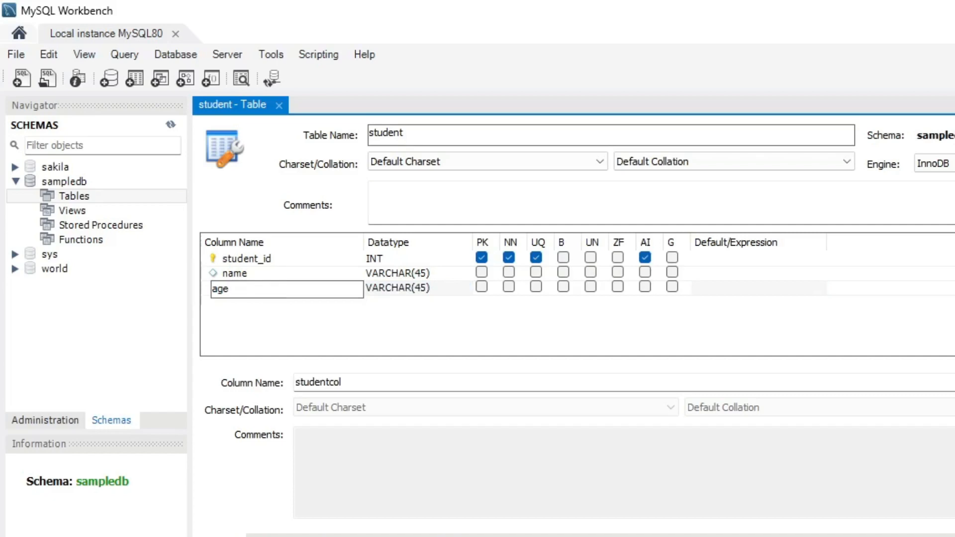
click(456, 294)
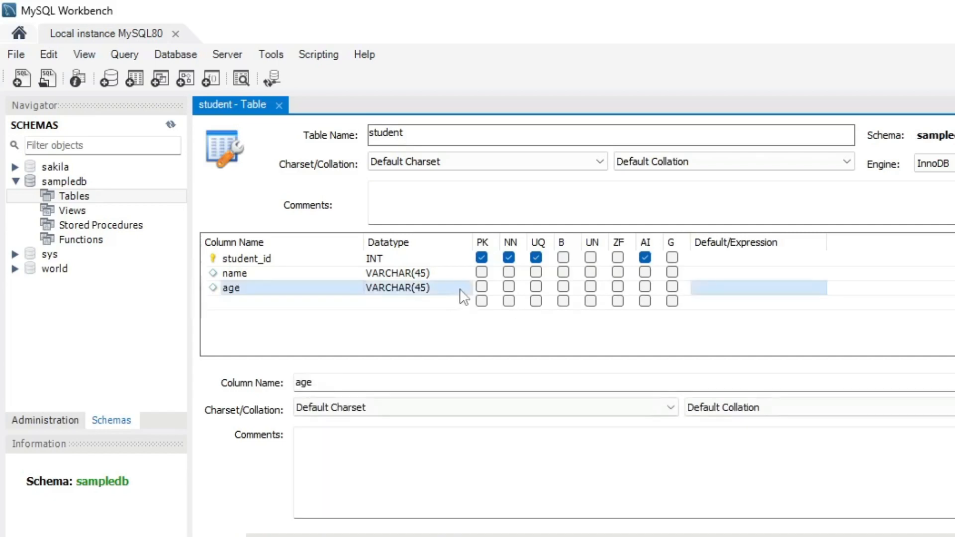
click(458, 292)
click(464, 293)
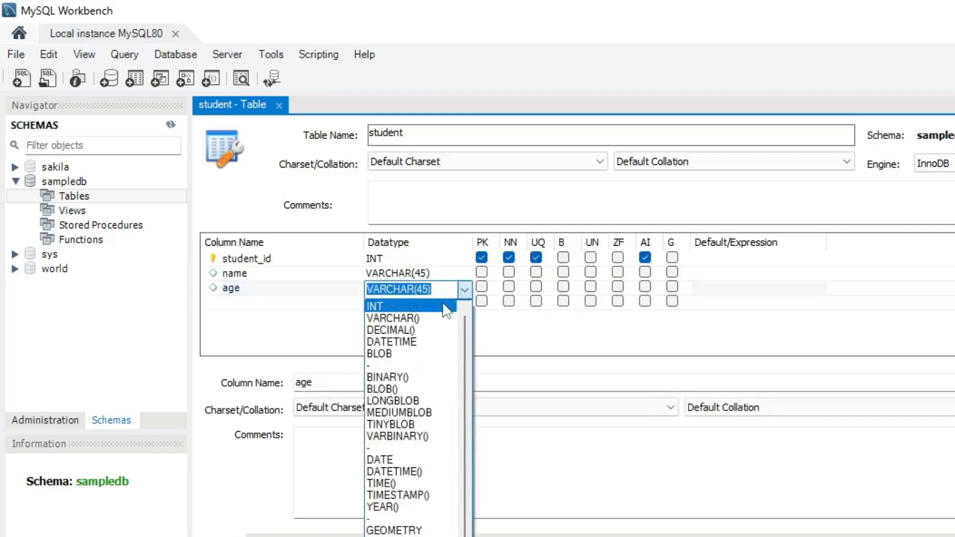
click(447, 308)
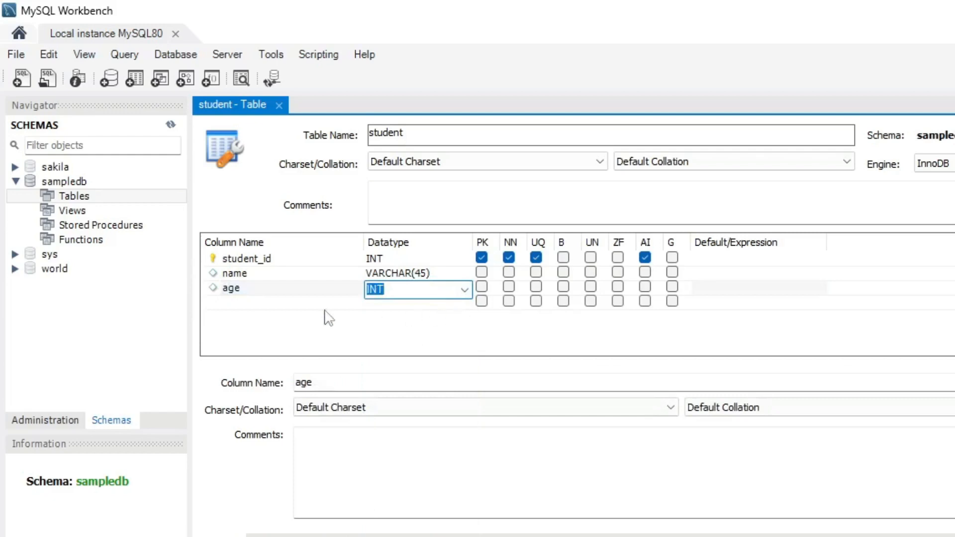
click(289, 305)
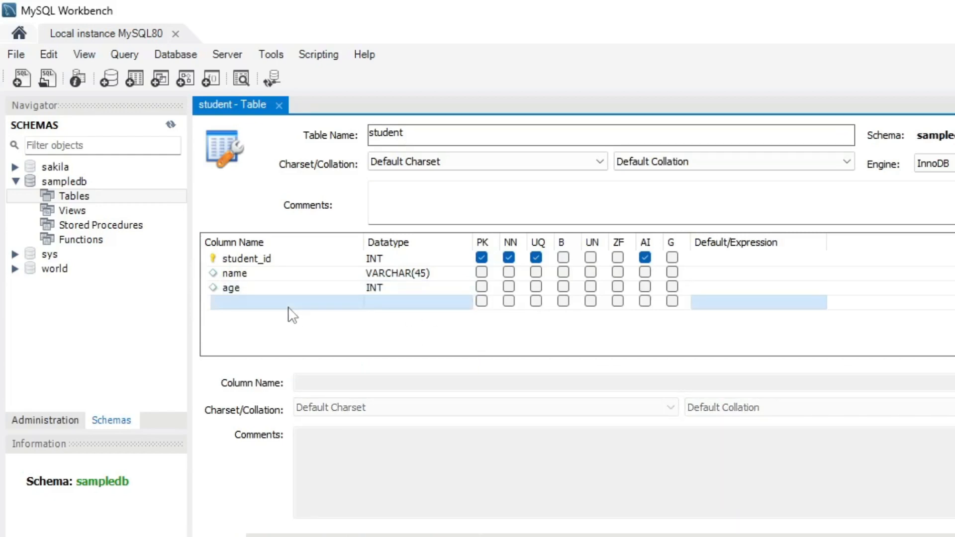
Add a roll_no column with datatype INT.
click(290, 304)
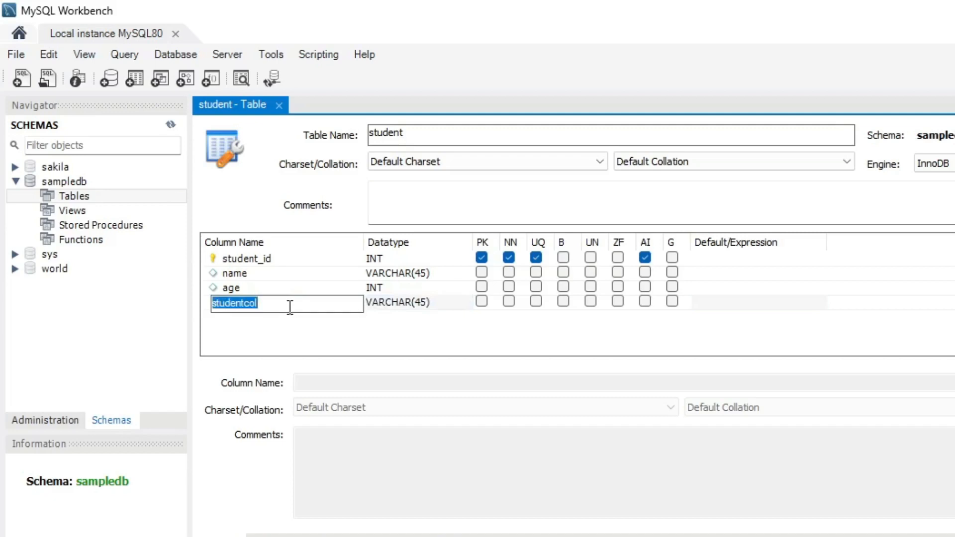
text(r)
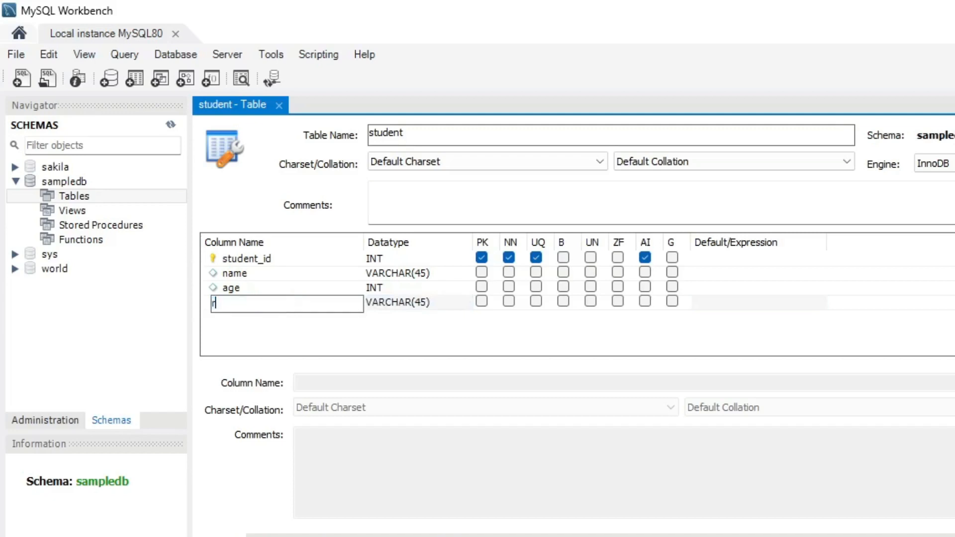
text(oll_no)
click(468, 303)
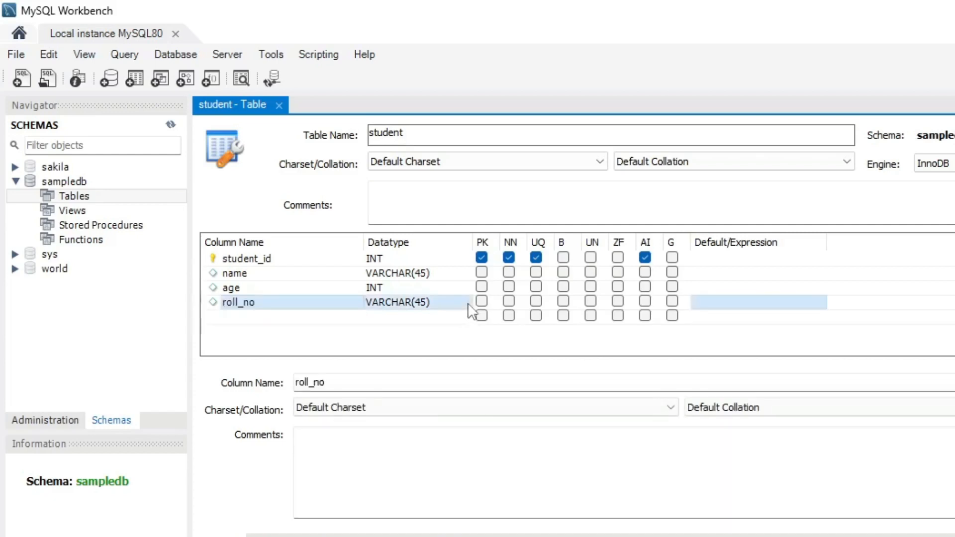
click(468, 305)
click(468, 305)
click(437, 318)
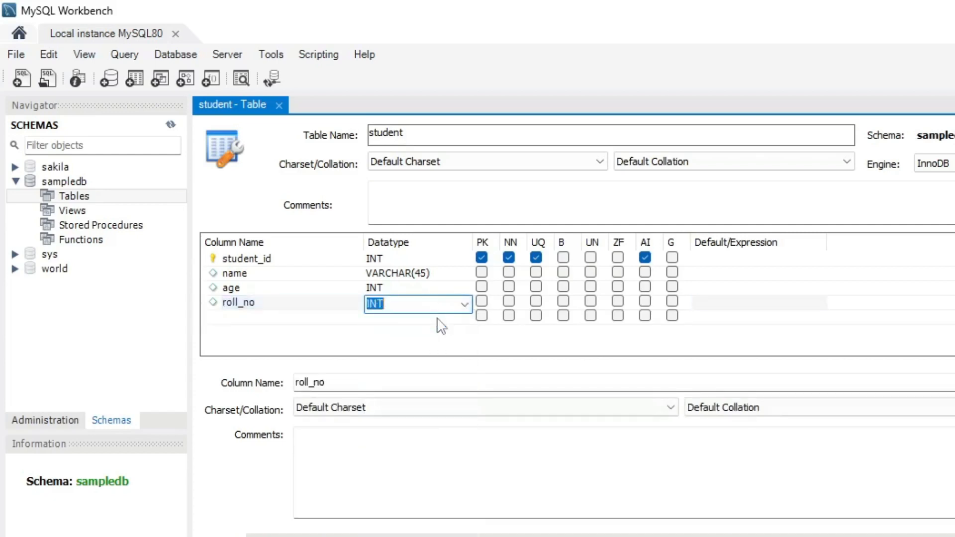
click(322, 321)
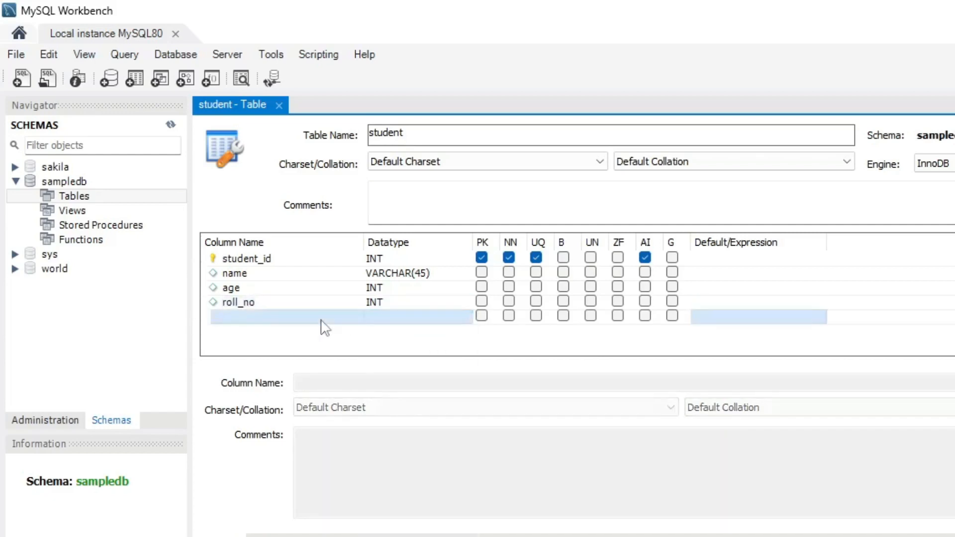
key(Up)
key(Up)
key(Up)
key(Up)
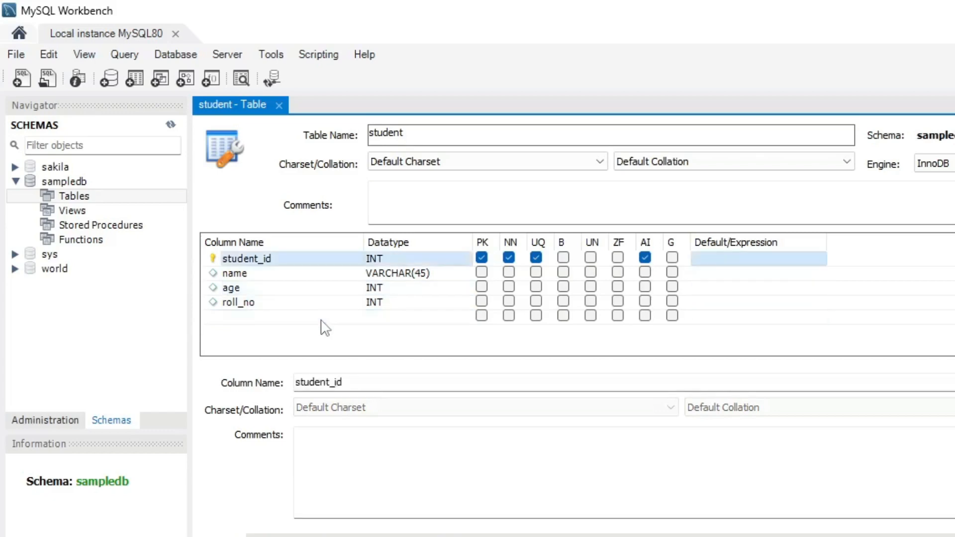
Add a fifth column named class after roll_no, entering 10 as its VARCHAR length.
click(300, 317)
click(300, 319)
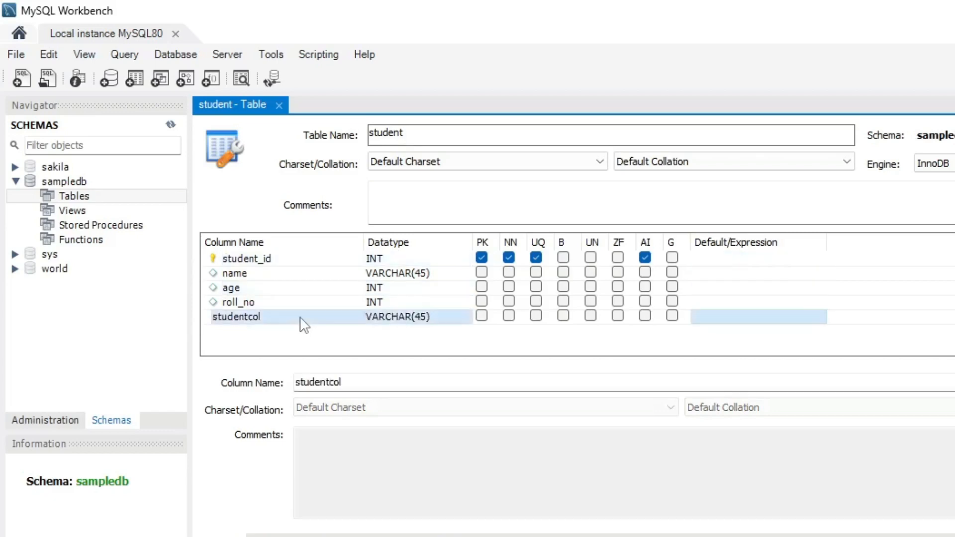
click(302, 317)
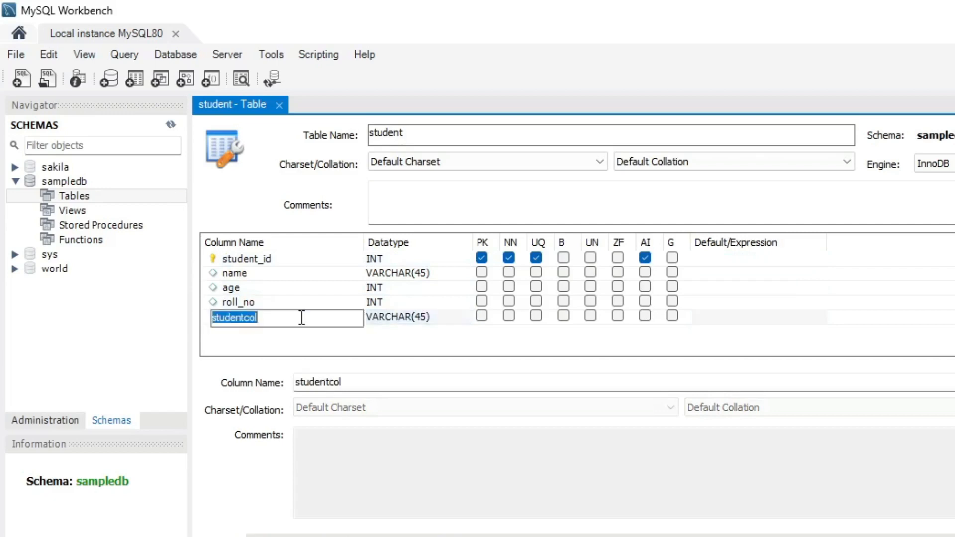
text(class)
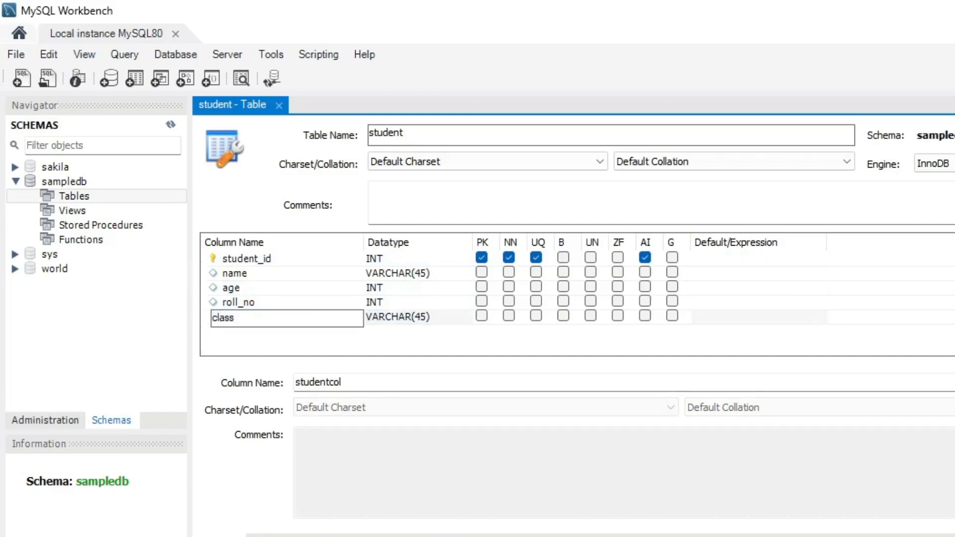
click(444, 319)
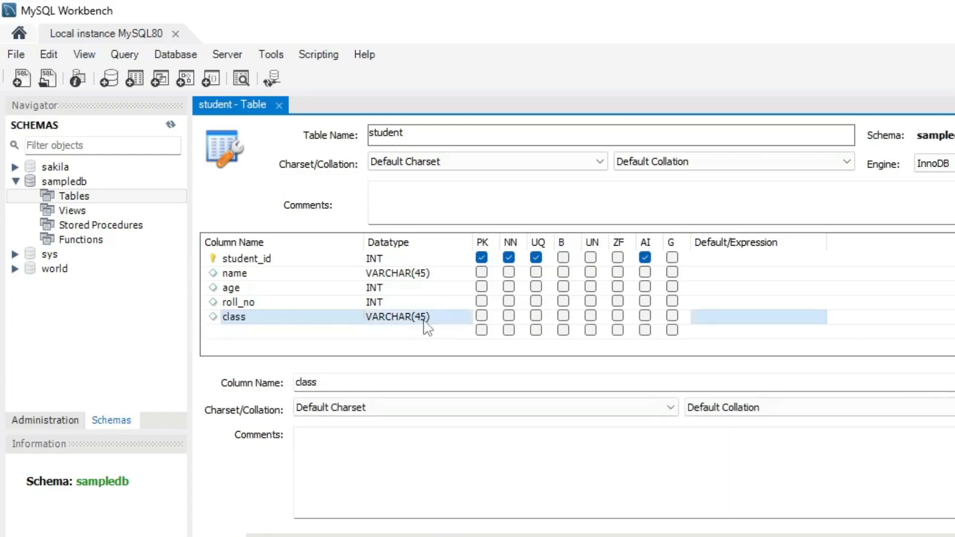
click(424, 321)
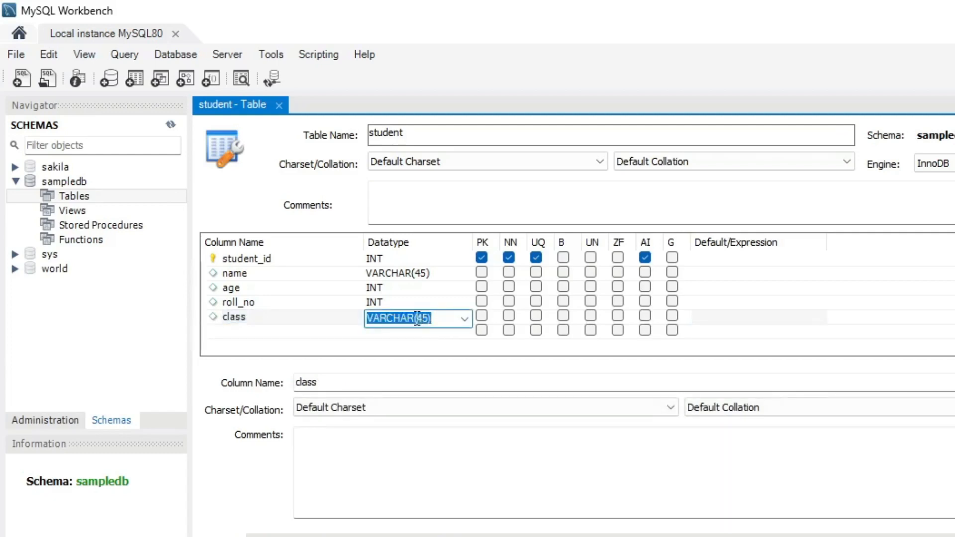
drag(415, 319, 428, 319)
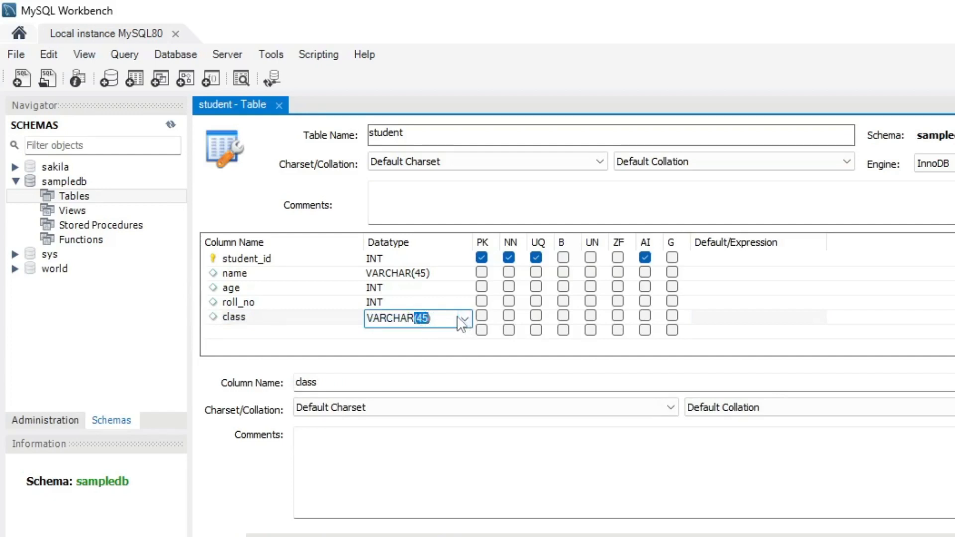
text(10)
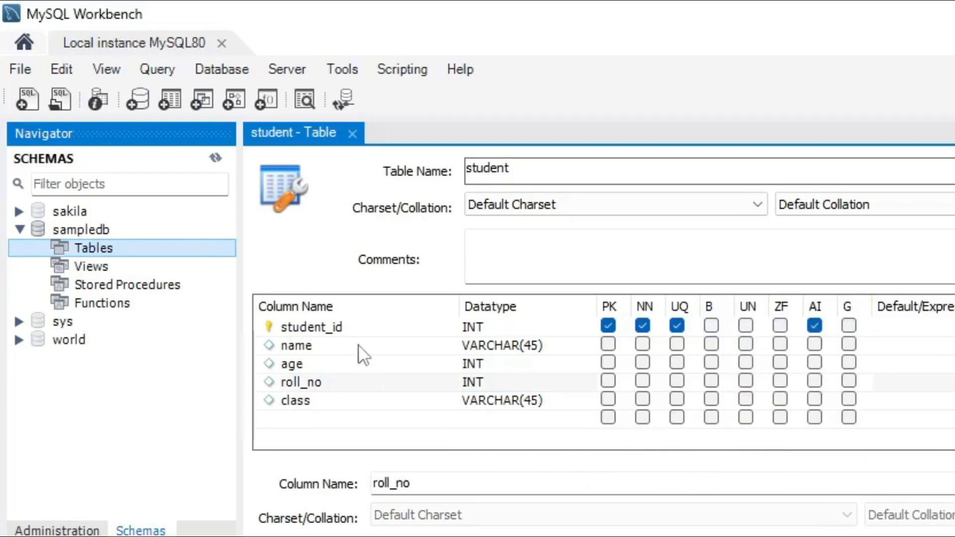
click(310, 348)
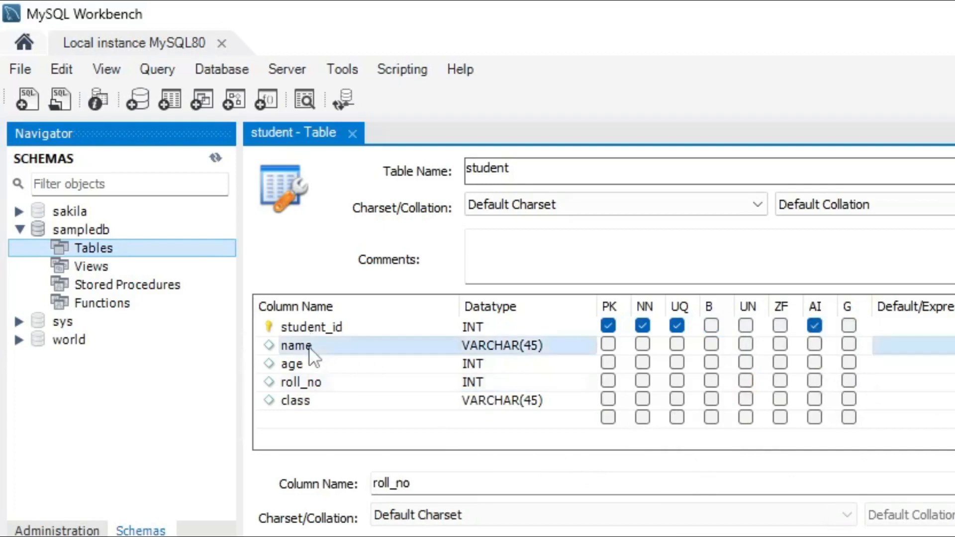
click(305, 365)
click(309, 384)
click(312, 401)
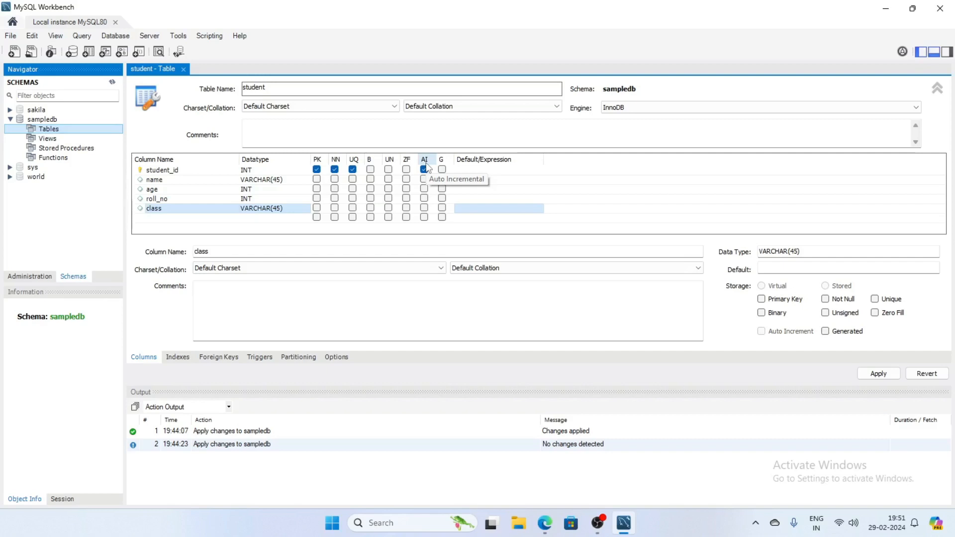
Apply the student table's CREATE TABLE script, close its editor, and expand sampledb's Tables list.
click(879, 374)
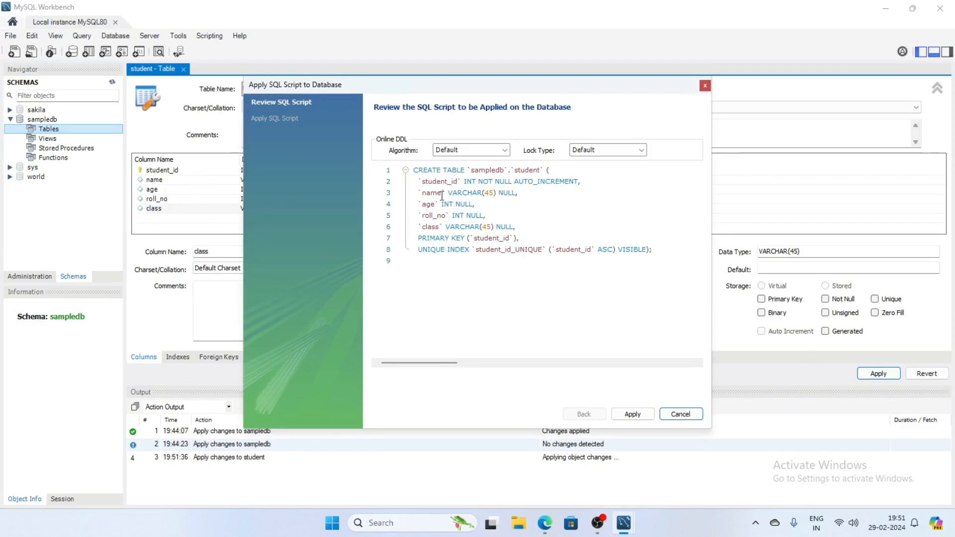
click(414, 170)
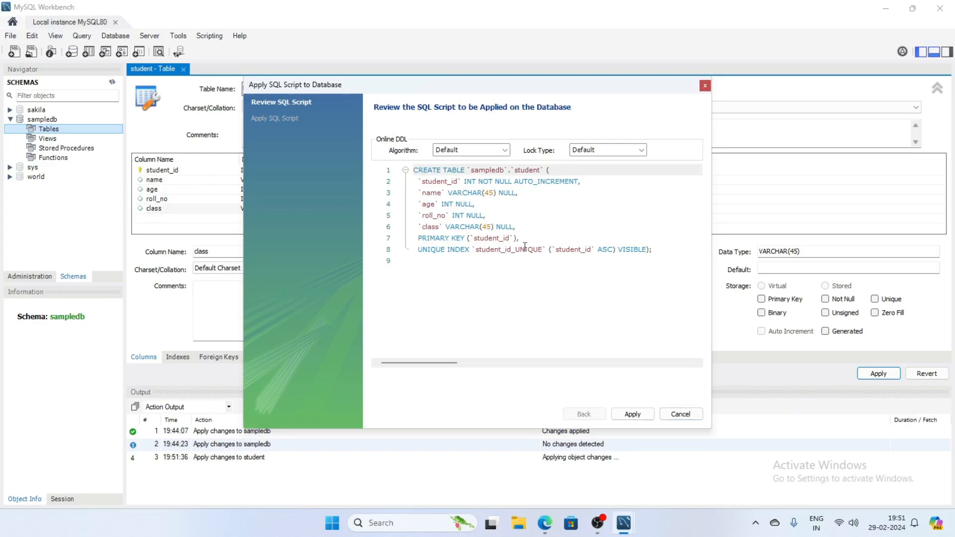
click(641, 416)
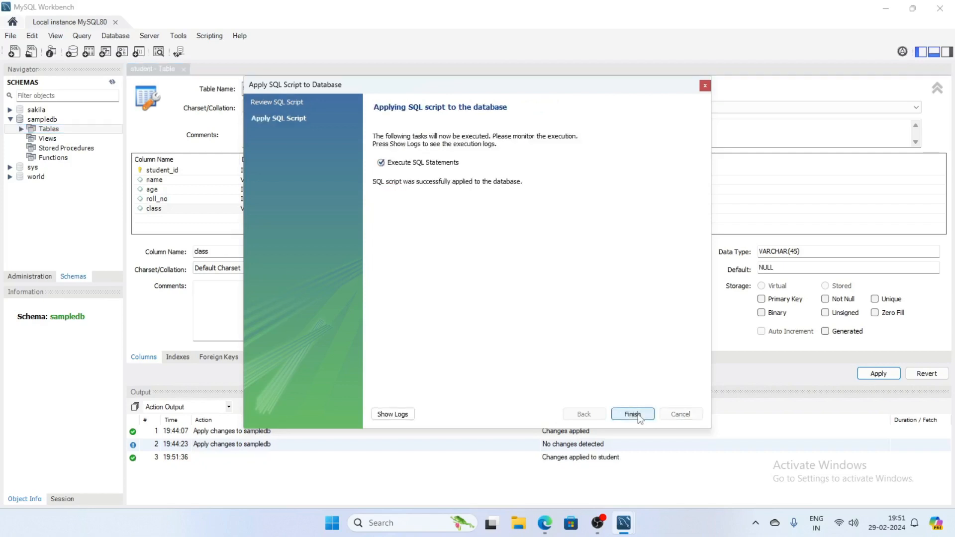
click(640, 416)
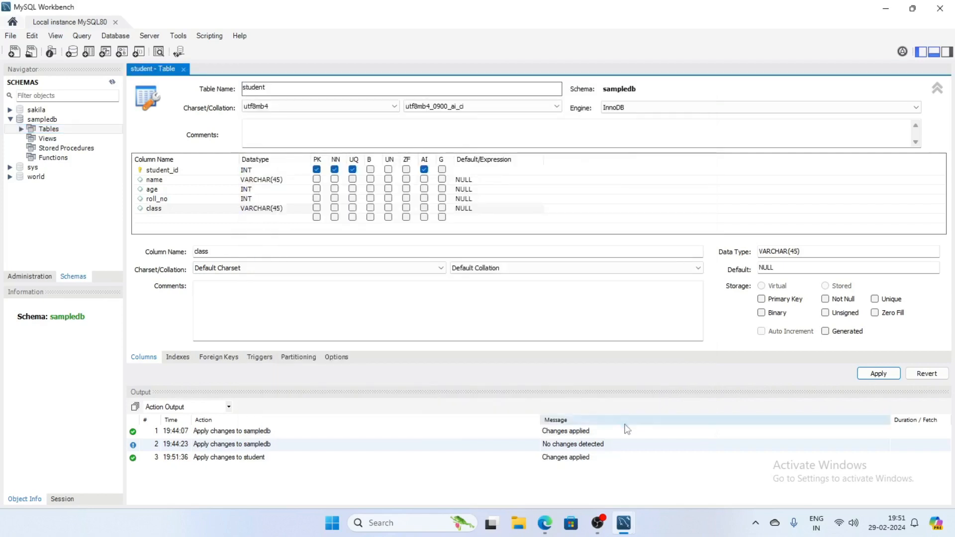
click(183, 69)
click(22, 129)
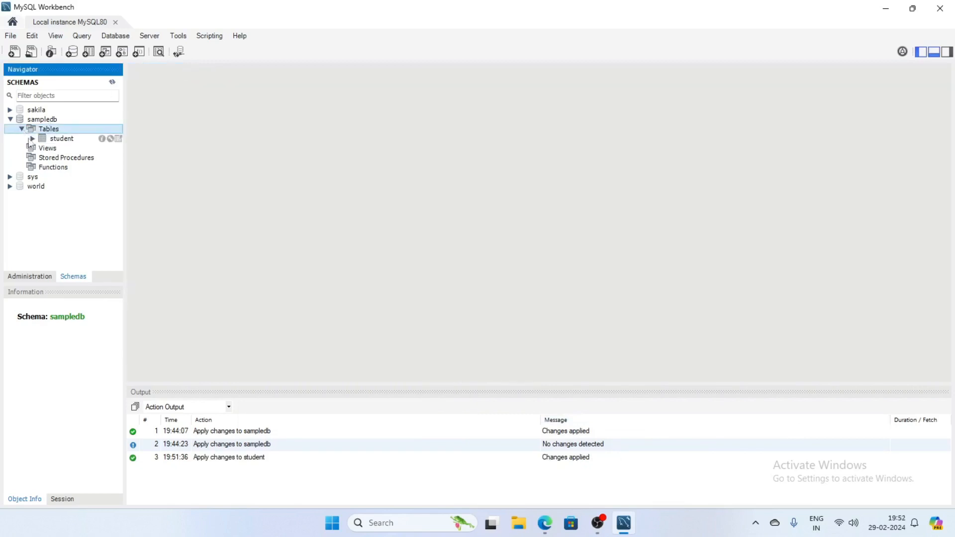
Select sampledb.student in the Navigator and open its rows with SELECT * FROM sampledb.student.
click(61, 140)
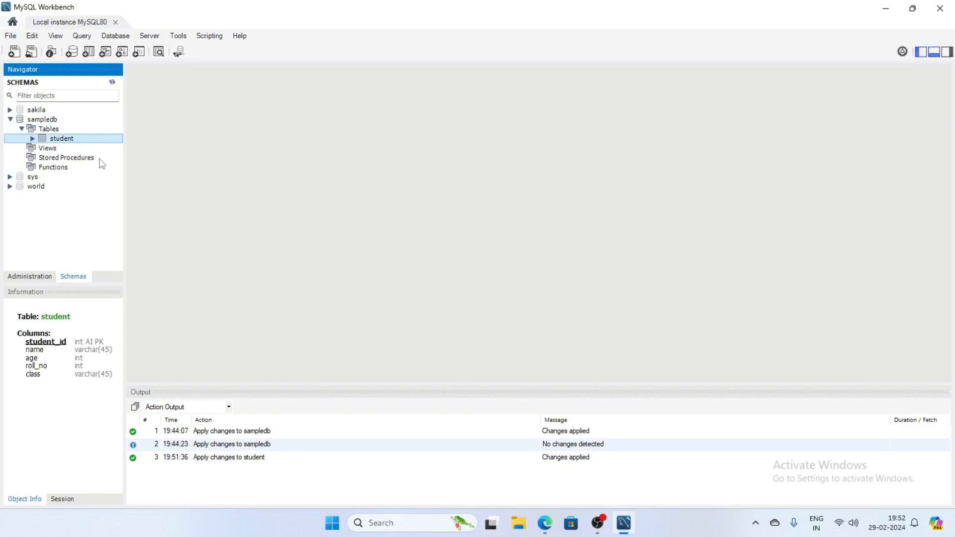
click(54, 131)
click(58, 138)
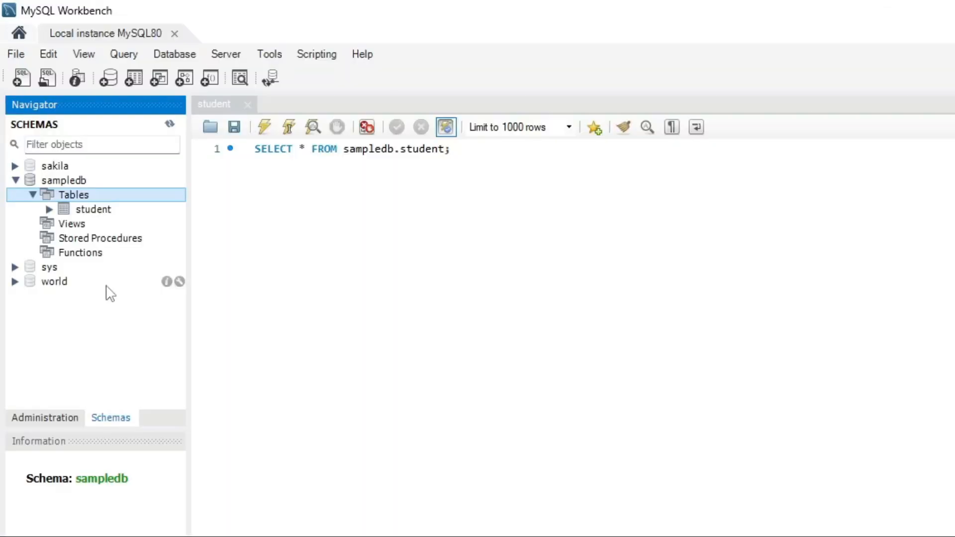
click(91, 214)
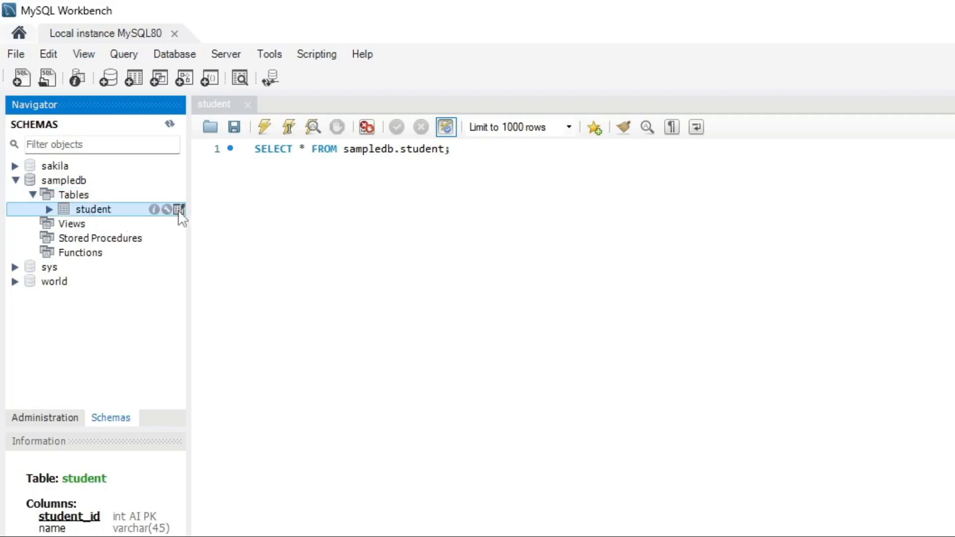
click(180, 210)
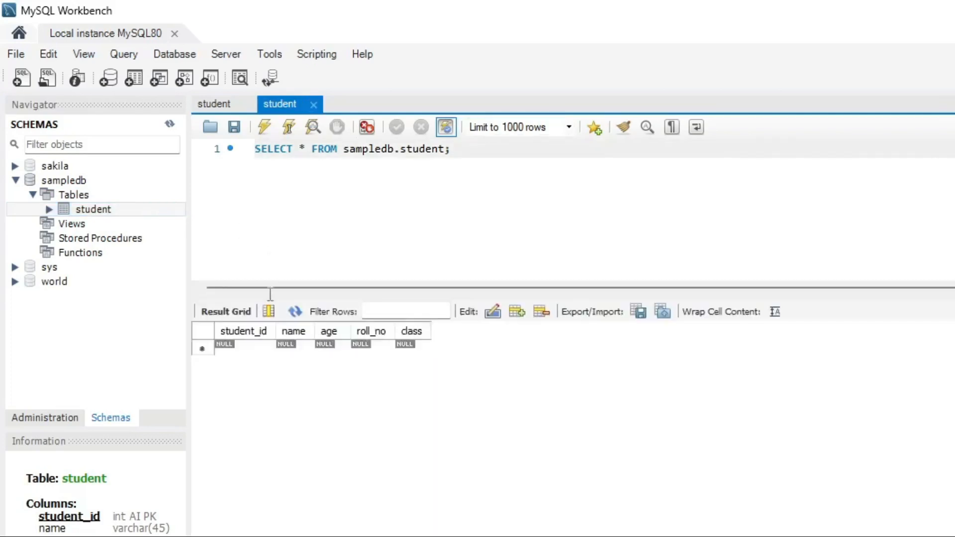
Fill the first grid row with the student's name, age 15 (corrected from 20), roll_no 1, class 10.
click(262, 353)
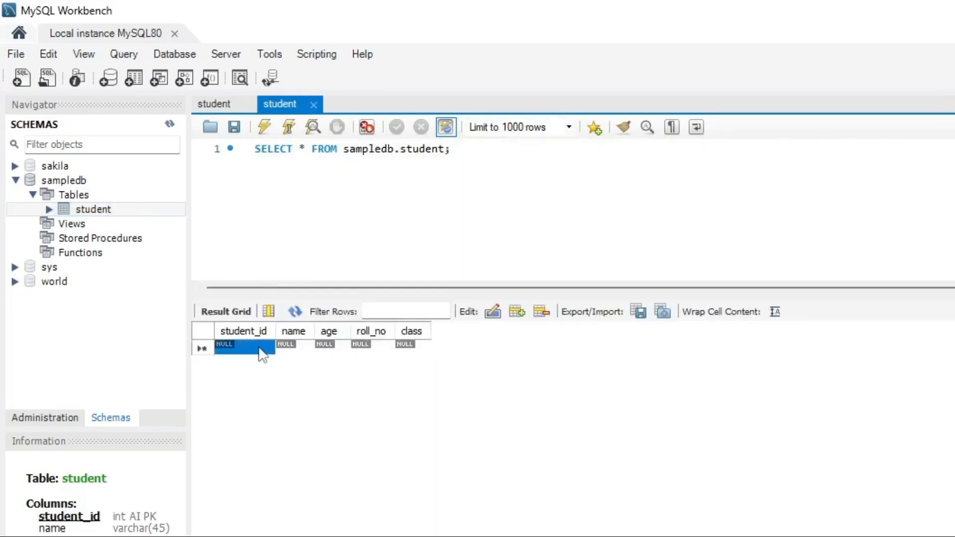
click(303, 354)
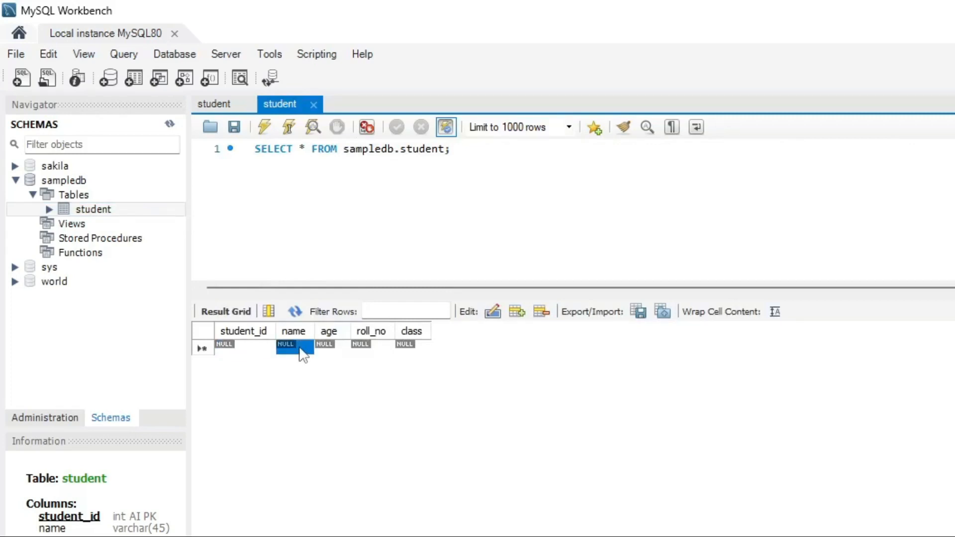
text(su)
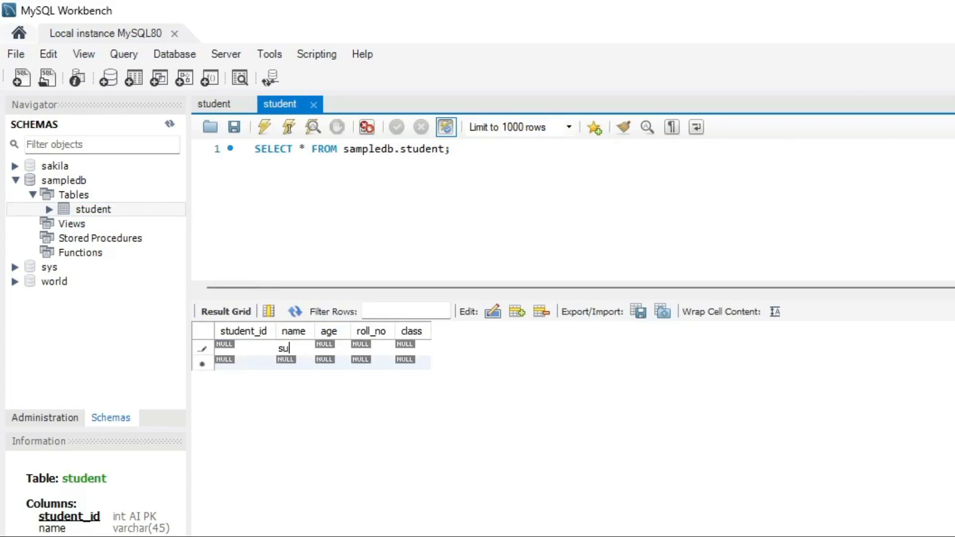
text(raj)
double_click(342, 349)
text(20)
double_click(373, 346)
text(1)
double_click(421, 349)
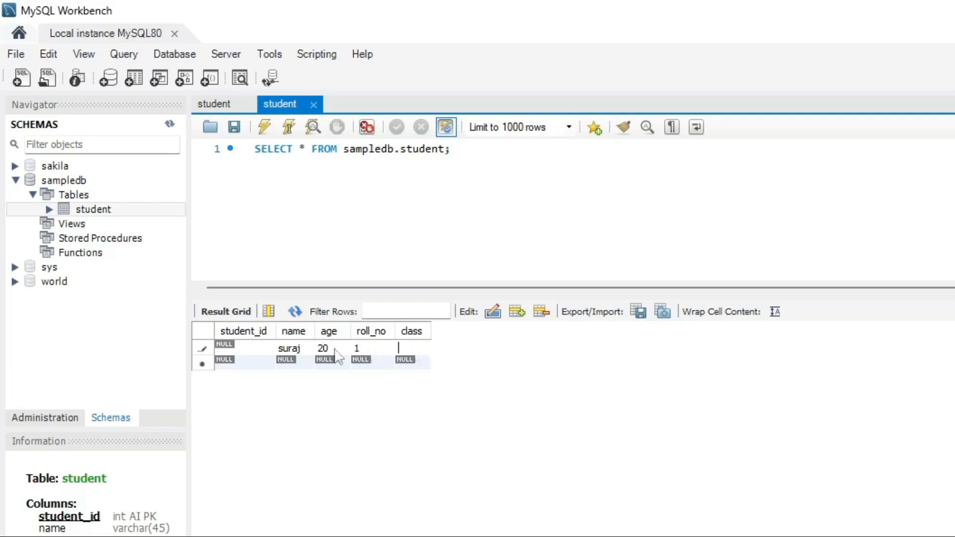
double_click(324, 348)
text(15)
double_click(409, 347)
text(10)
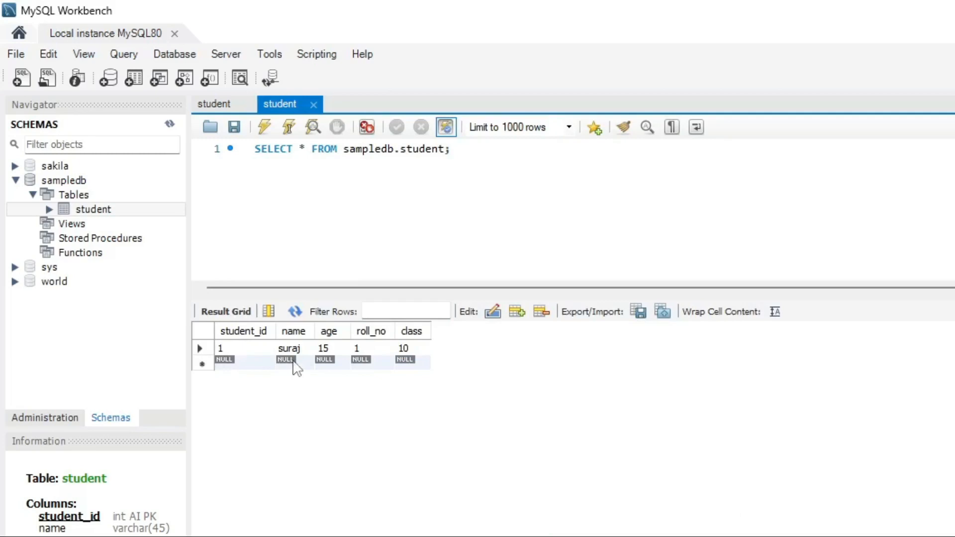
Fill the second row with a student's name, age 16, roll_no 2, class 10, and begin the third name.
double_click(293, 362)
text(V)
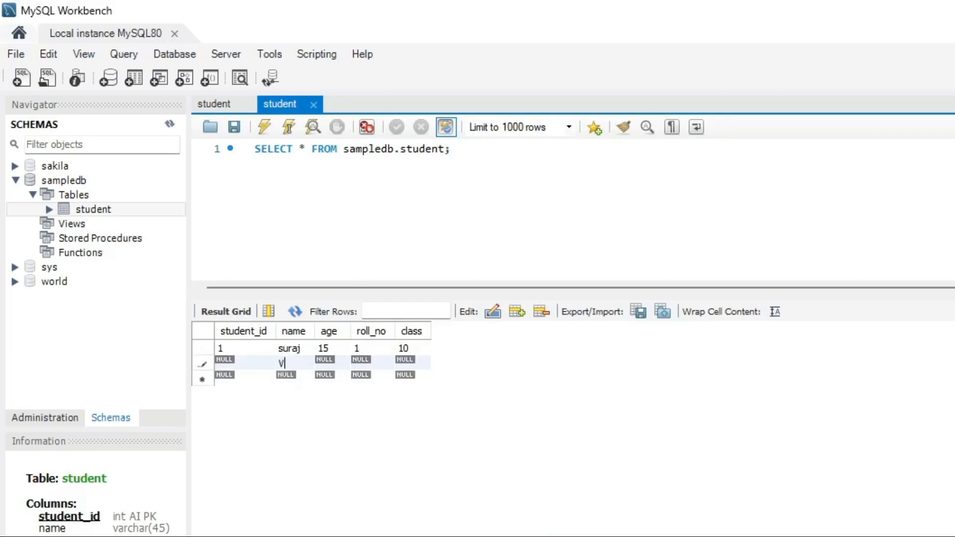
text(ishnu)
double_click(341, 358)
text(16)
double_click(371, 363)
text(2)
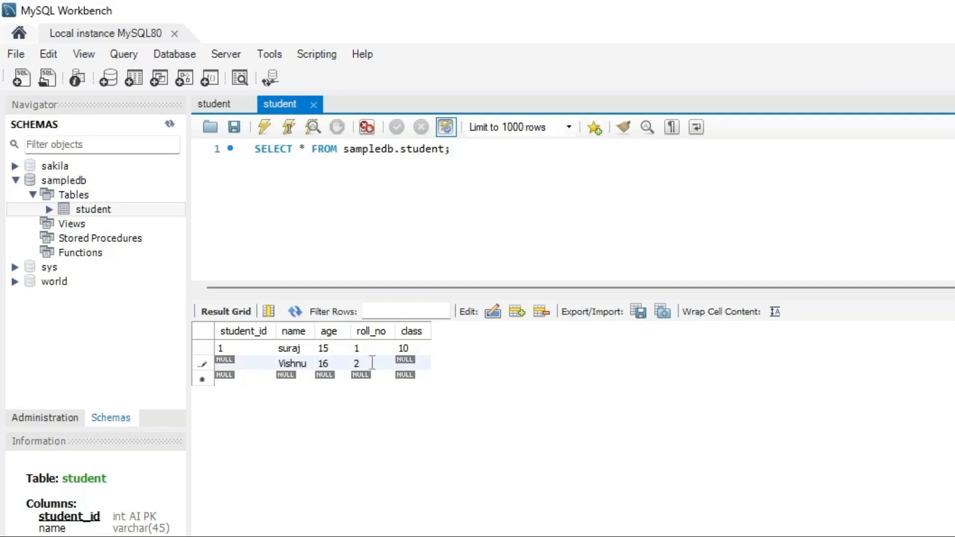
double_click(415, 361)
text(10)
double_click(296, 379)
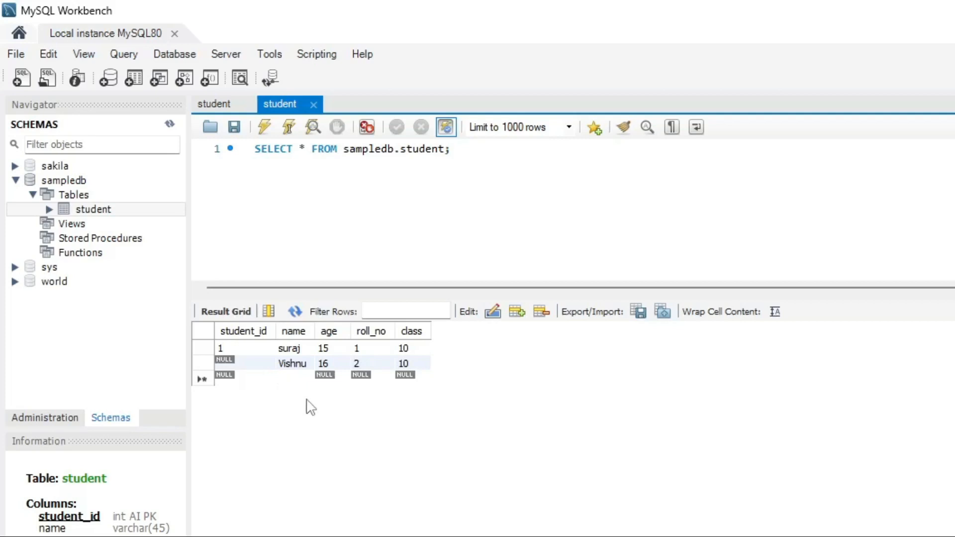
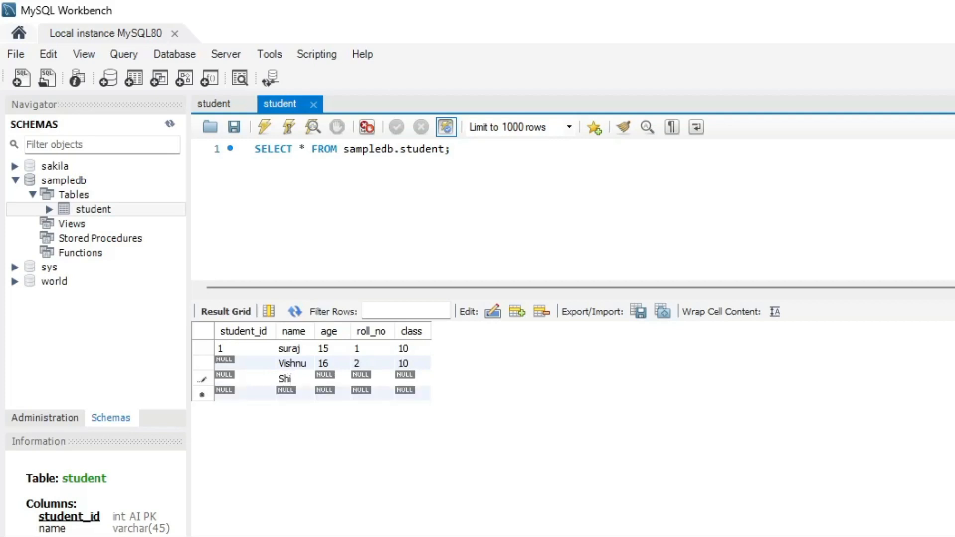
Trim the third student's name and give that row age 15, roll_no 3, class 10.
key(BackSpace)
key(BackSpace)
key(BackSpace)
key(BackSpace)
double_click(330, 379)
text(15)
double_click(373, 376)
text(3)
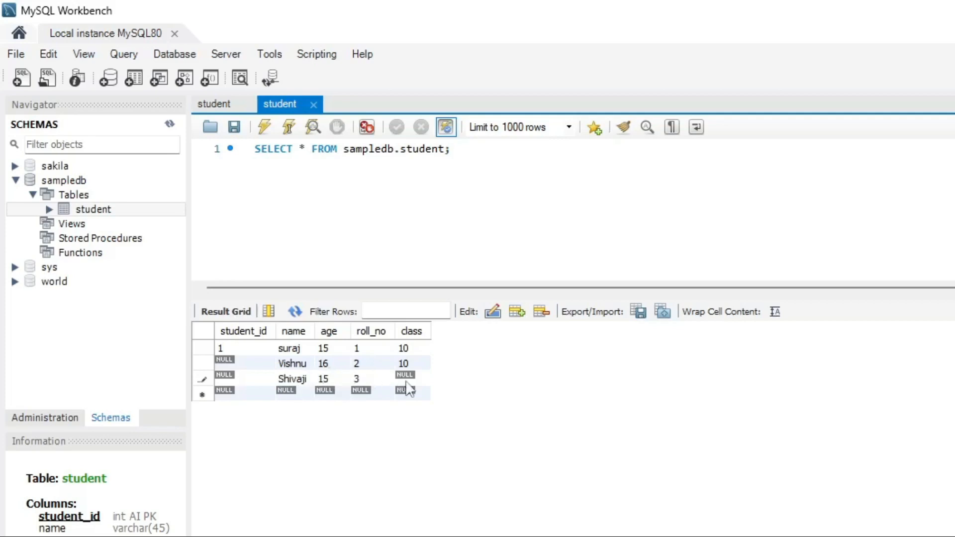
double_click(413, 378)
text(10)
Add the fourth row with a student's name, age 15, roll_no 4, class 10.
double_click(291, 393)
text(ki)
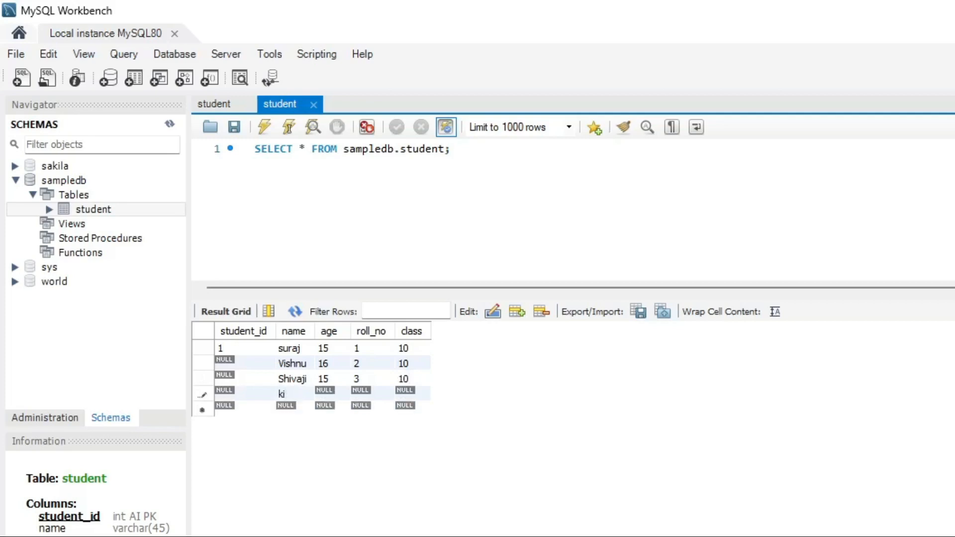
text(shor)
double_click(333, 393)
text(15)
double_click(379, 395)
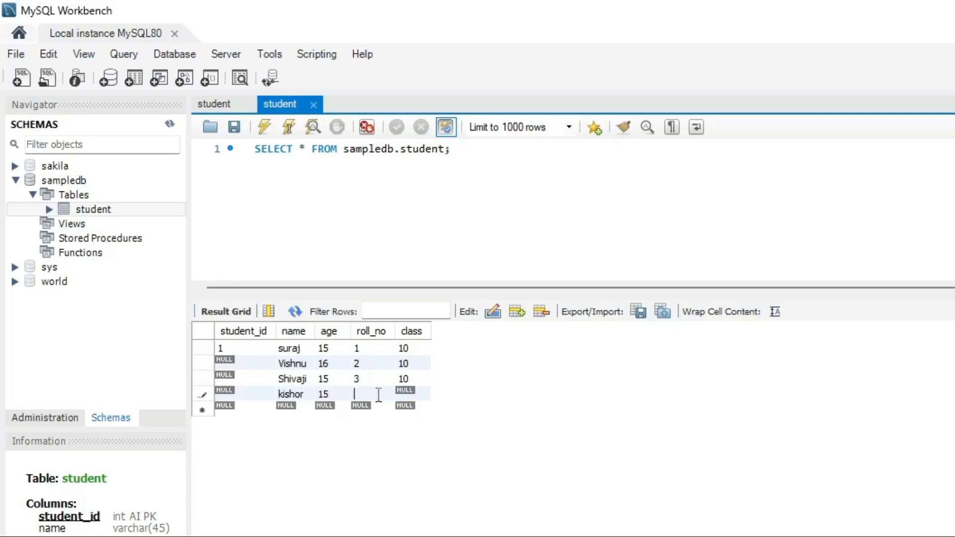
text(4)
double_click(409, 392)
text(10)
Add the fifth row with a student's name, age 15, roll_no 5, class 10.
double_click(299, 407)
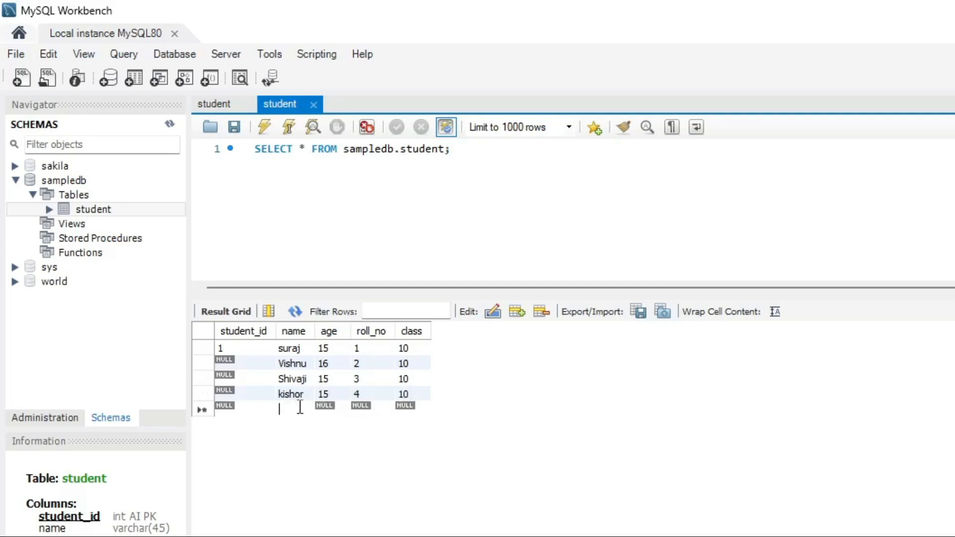
text(gan)
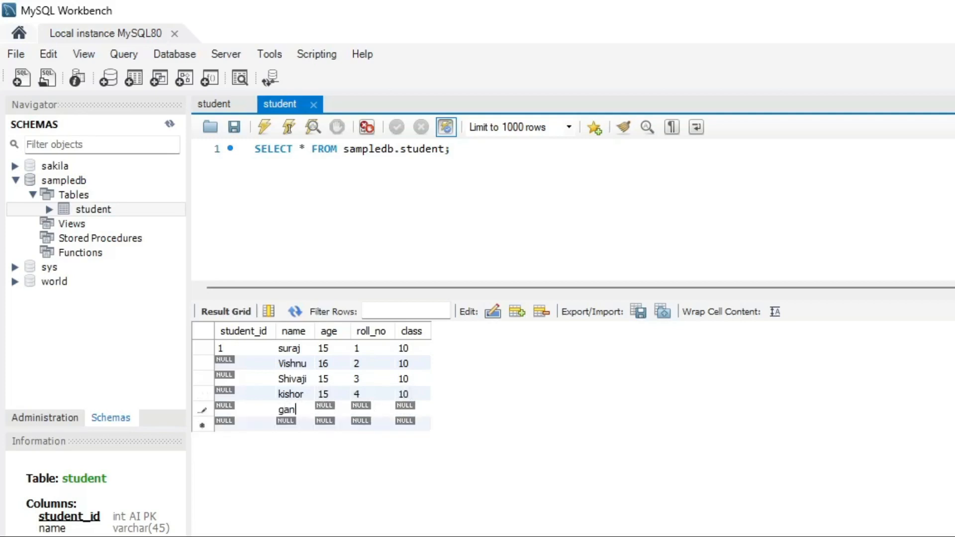
text(esh)
double_click(337, 409)
text(15)
double_click(364, 409)
text(5)
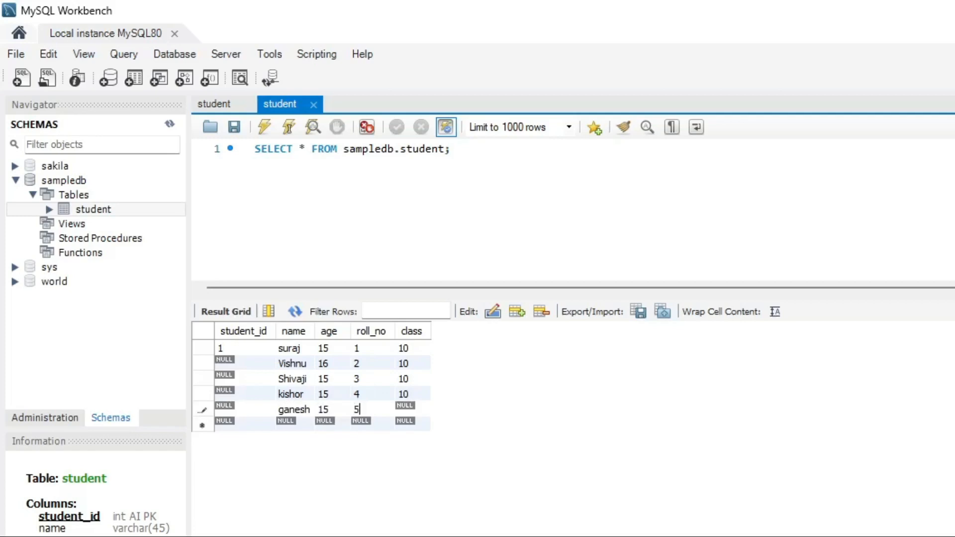
double_click(407, 408)
text(10)
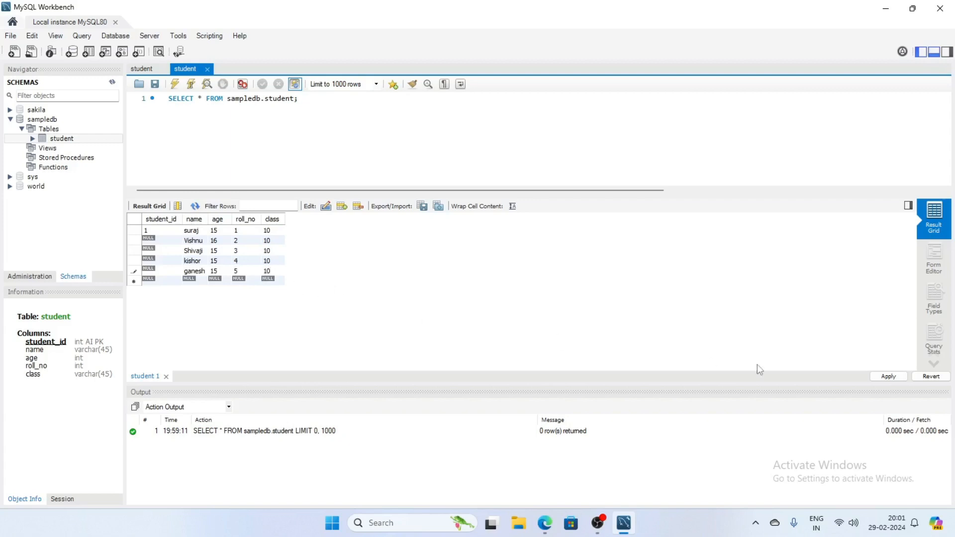
Apply the reviewed INSERT statements for the five new rows and finish the save.
click(887, 378)
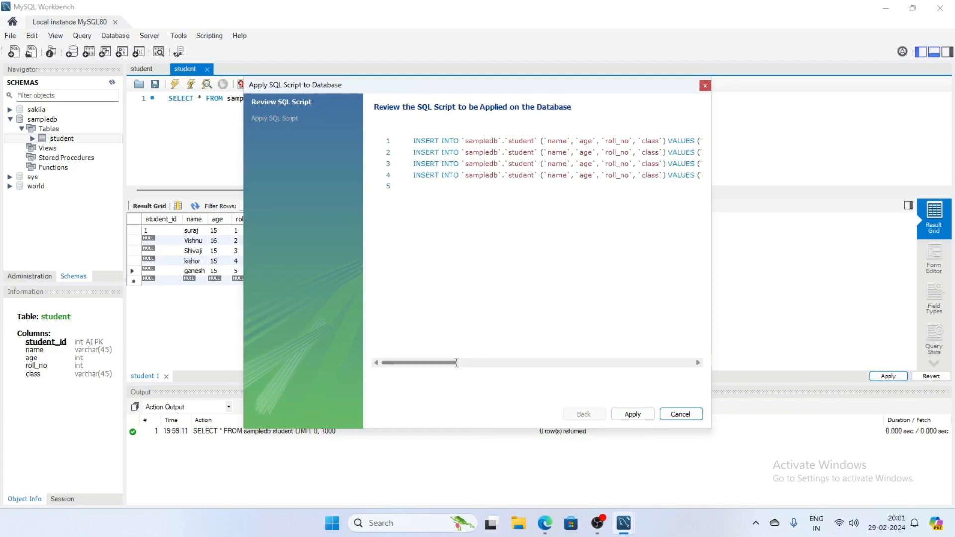
drag(436, 362, 408, 364)
click(638, 416)
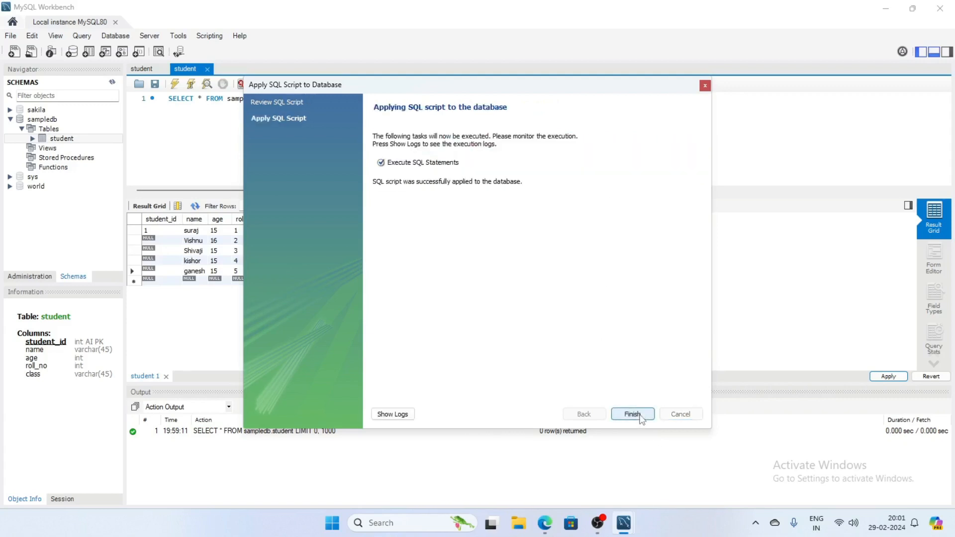
click(640, 417)
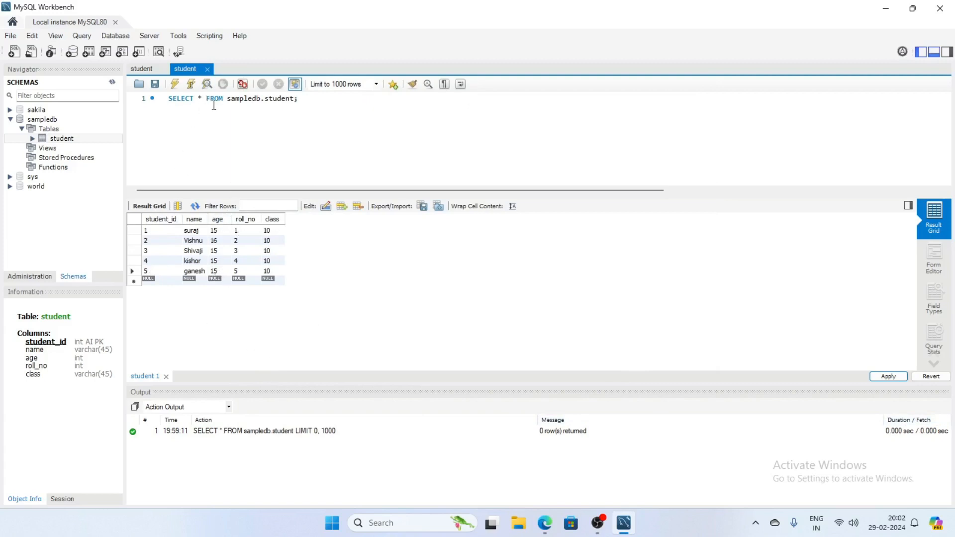
Close the duplicate student tab and re-execute SELECT * FROM sampledb.student to show five rows.
click(208, 70)
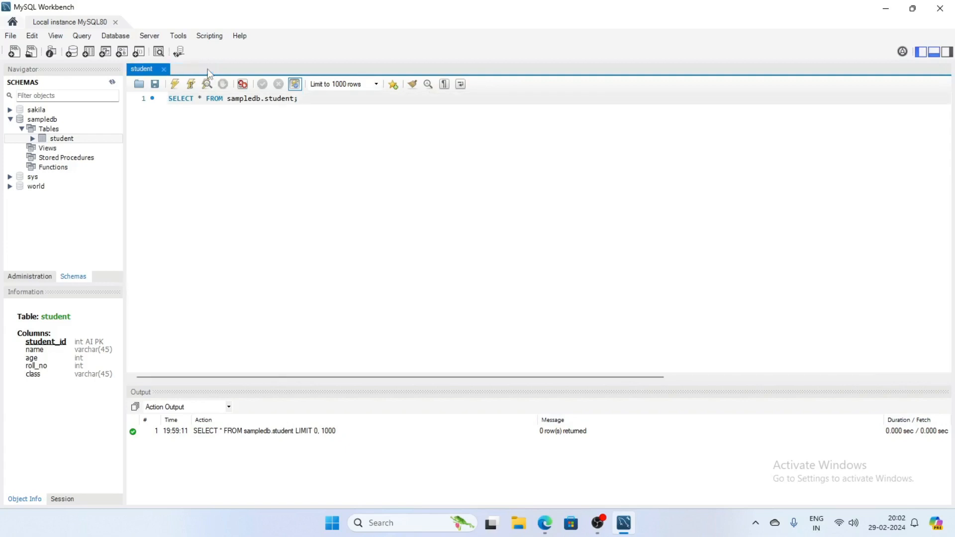
key(ctrl+Return)
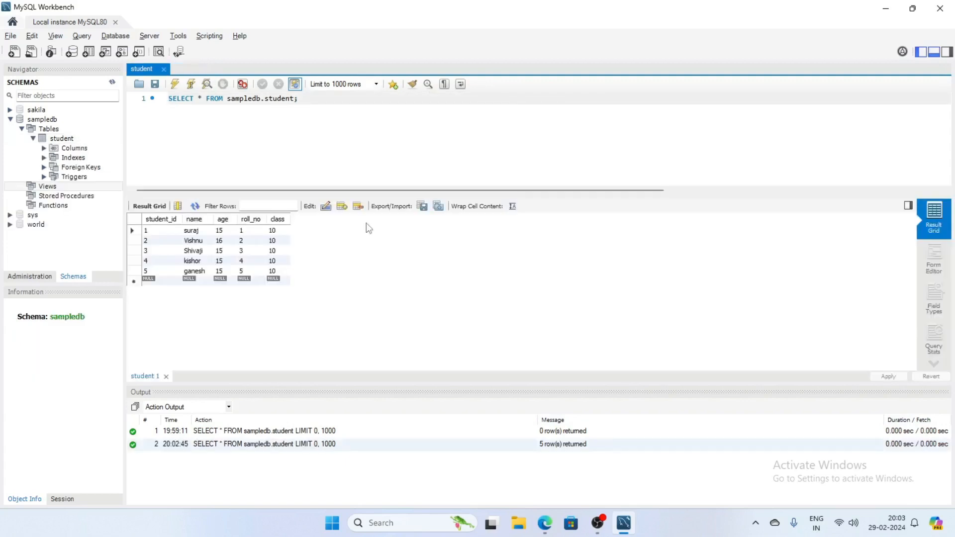